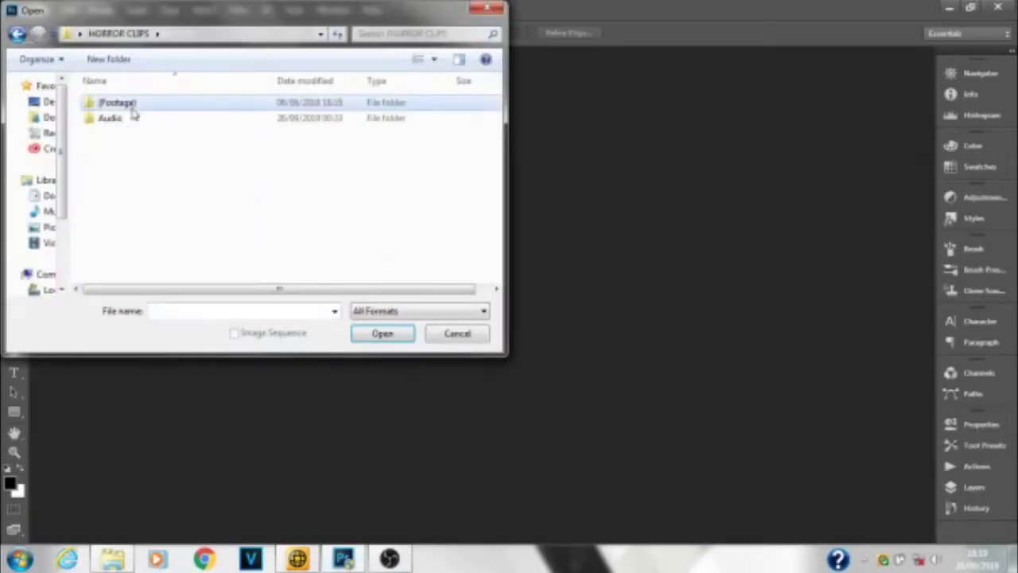
- Open the Paper Textures aged-paper image from the Footage folder as a Photoshop document
double_click(119, 104)
click(287, 104)
double_click(287, 103)
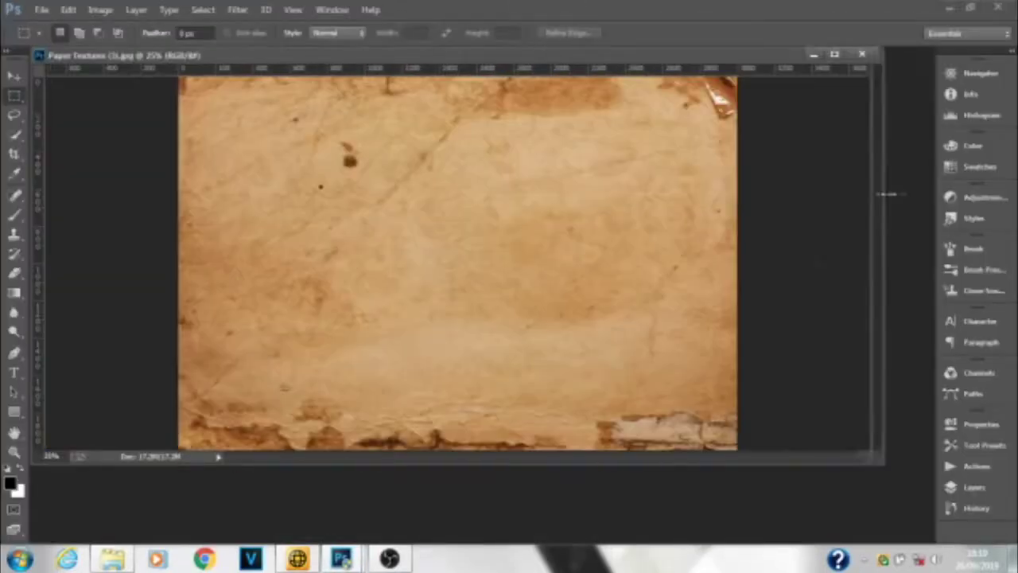
click(36, 11)
click(14, 75)
click(442, 211)
click(512, 218)
click(41, 9)
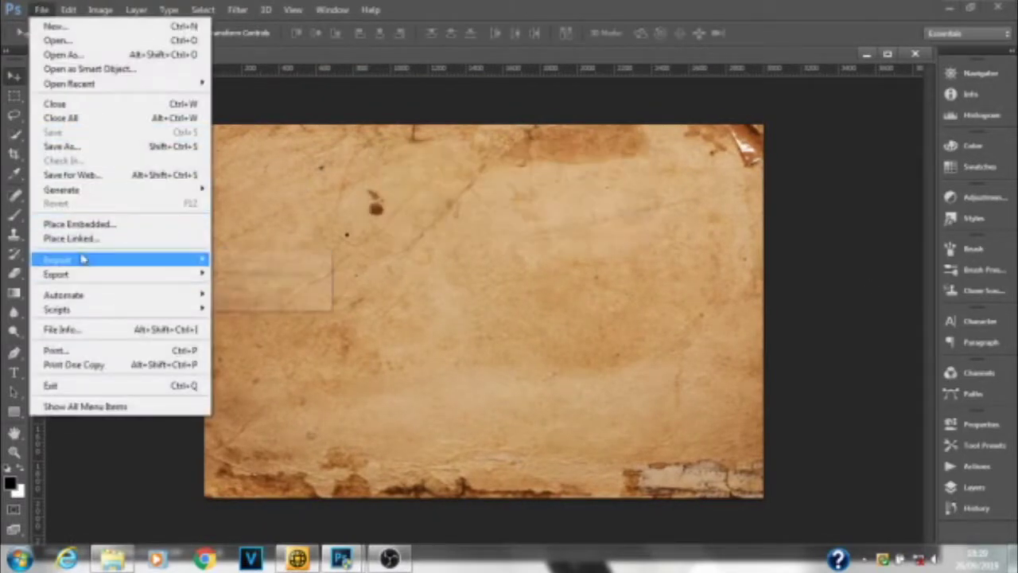
- Embed the two-figure drawing, enlarged and tilted at the lower left of the paper
click(80, 224)
double_click(373, 116)
mouse_move(342, 322)
mouse_down()
mouse_move(548, 433)
mouse_move(439, 444)
mouse_move(434, 477)
mouse_up()
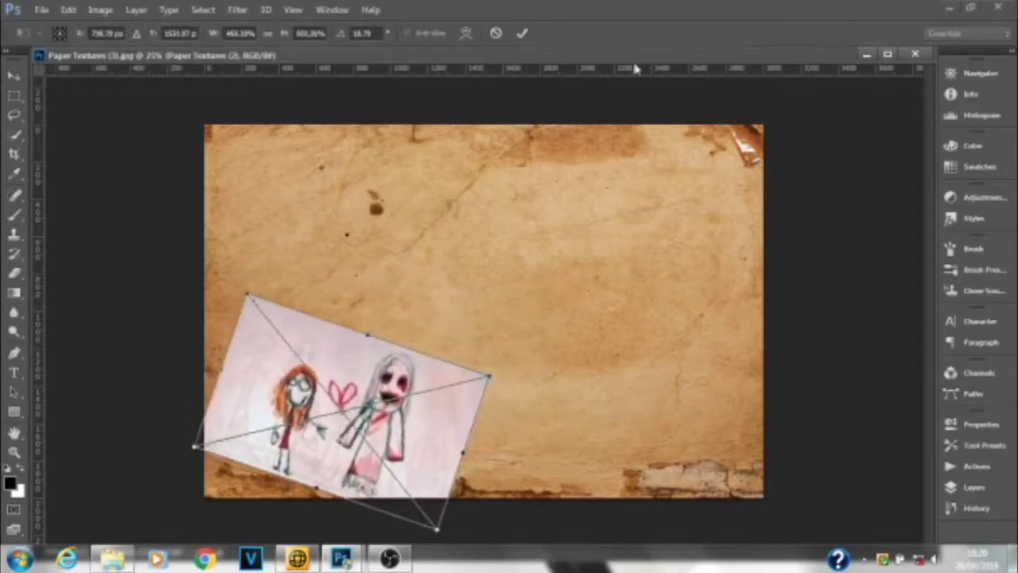
key(Return)
- Embed the family stick-figure drawing, enlarged and rotated at the upper right
click(42, 10)
click(80, 225)
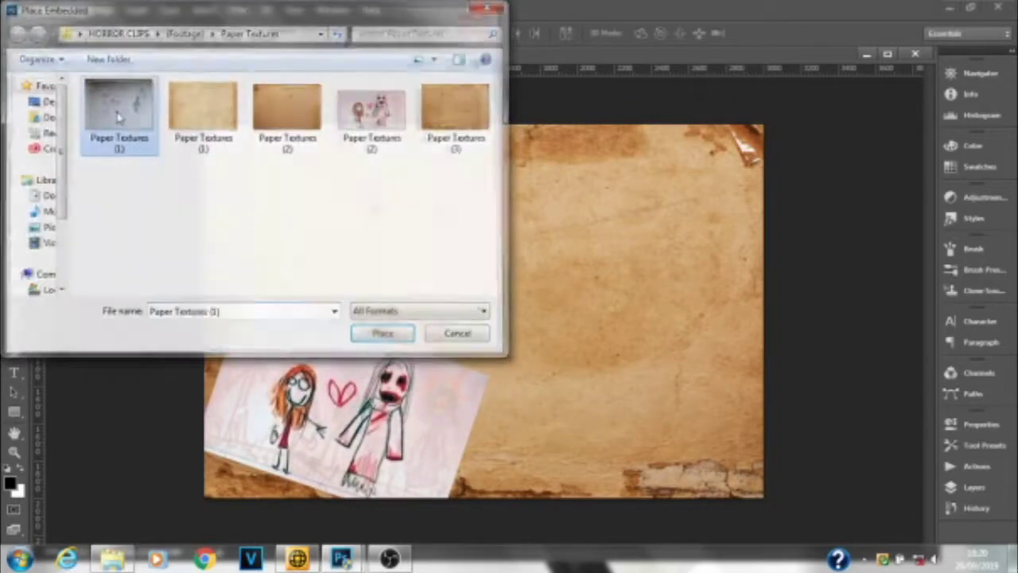
double_click(118, 117)
mouse_move(631, 444)
mouse_down()
mouse_move(739, 277)
mouse_move(748, 221)
mouse_up()
click(519, 35)
click(974, 487)
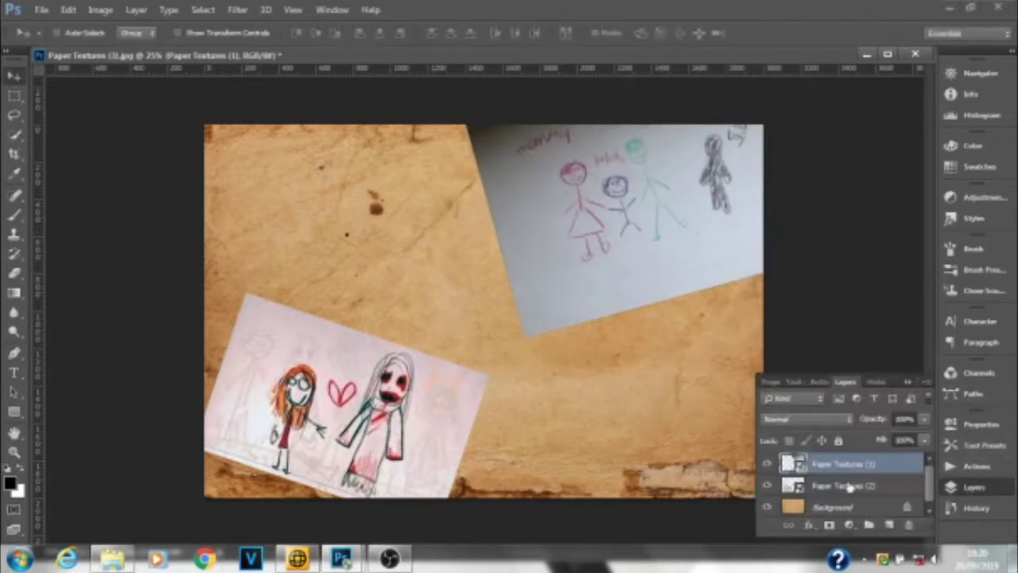
- Erase the lower drawing's edges with a 400 px soft brush and set it to Multiply
key(e)
right_click(302, 325)
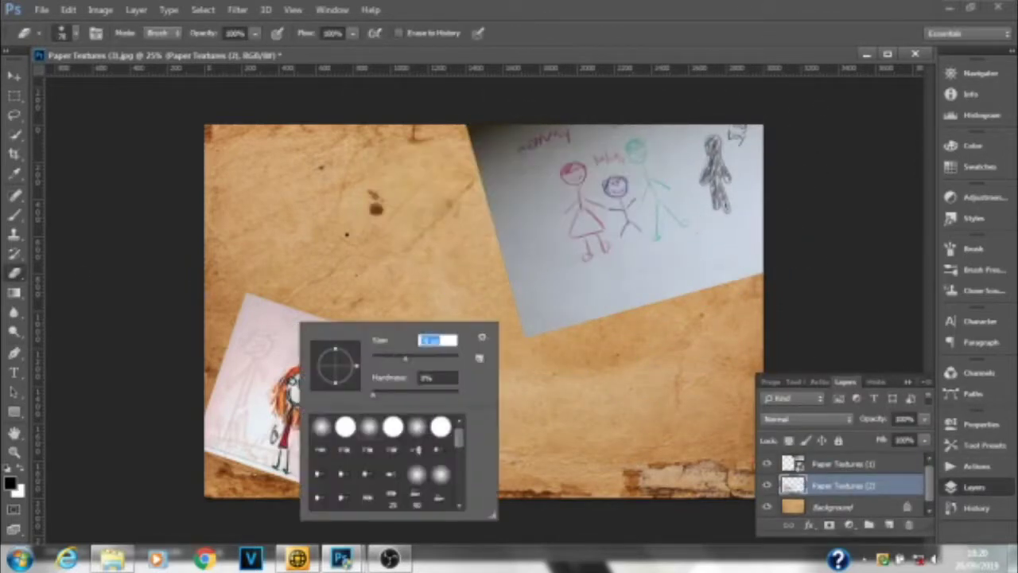
text(400)
key(Return)
drag(247, 326, 231, 421)
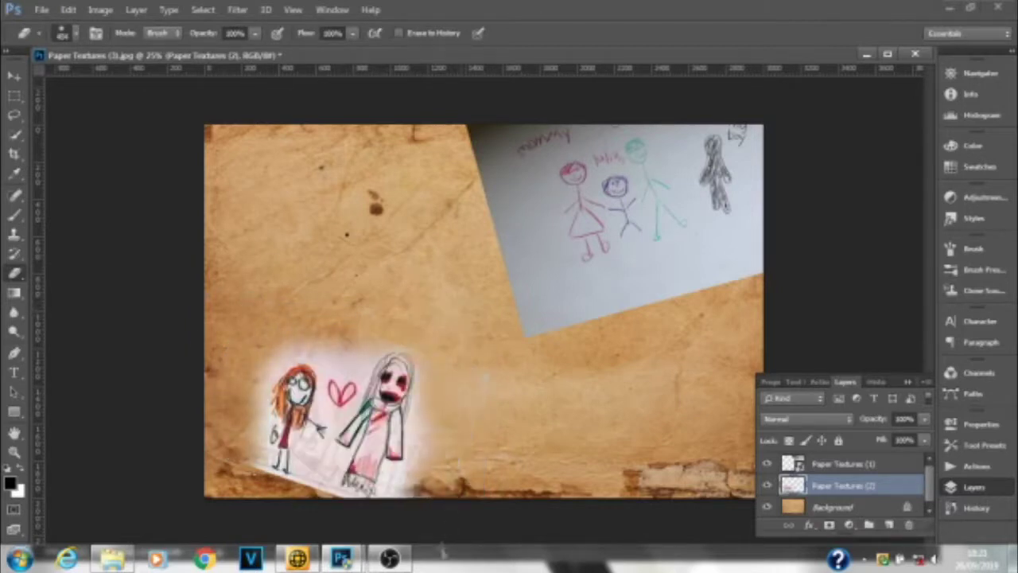
click(806, 418)
click(795, 82)
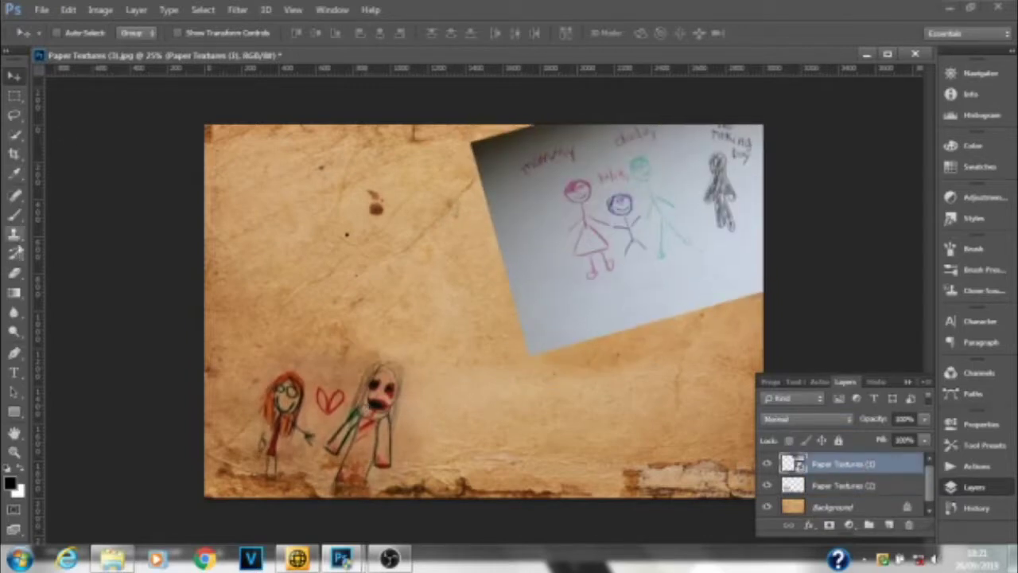
- Erase the top-right drawing's left edge, set it to Multiply, and nudge it slightly
key(e)
click(509, 199)
key(Return)
drag(493, 135, 509, 270)
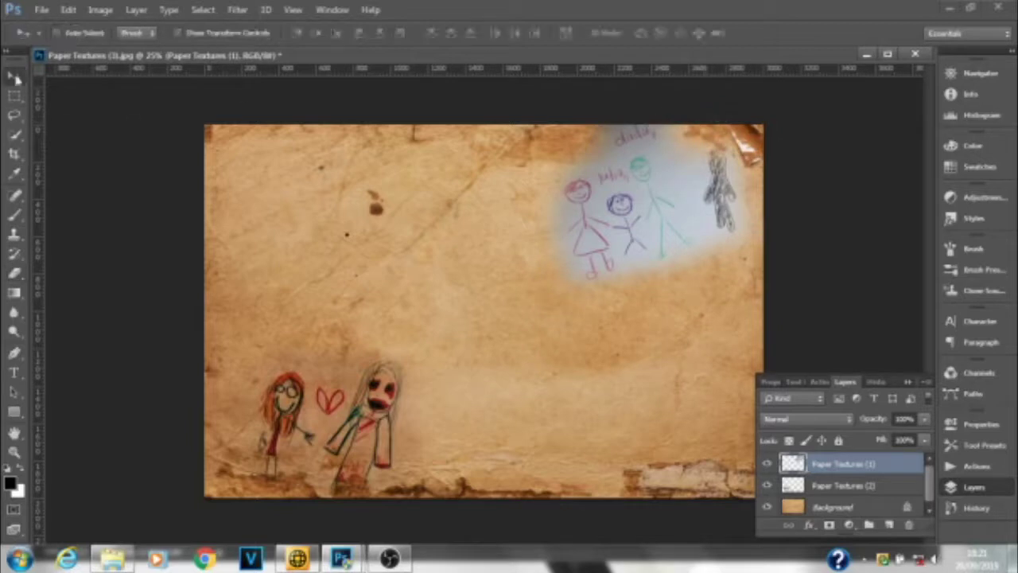
click(806, 418)
click(795, 82)
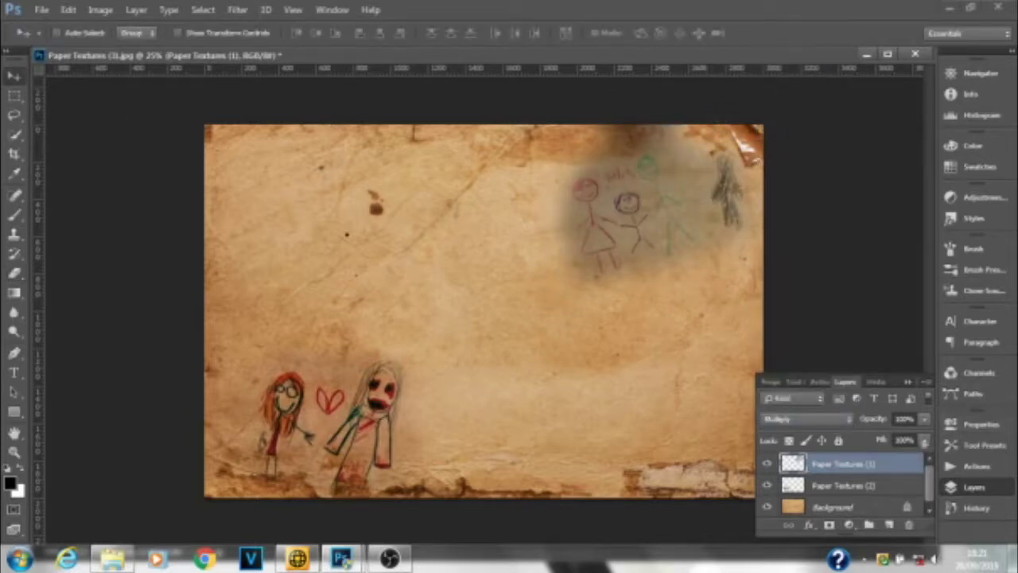
key(v)
drag(615, 168, 576, 140)
click(237, 9)
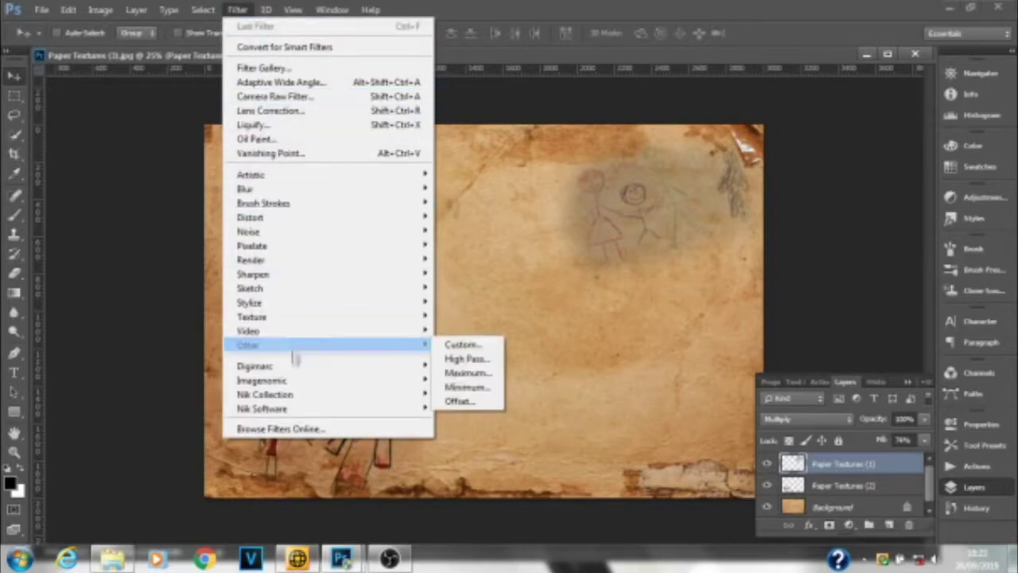
- Apply the Water Paper sketch filter to the top-right drawing
mouse_move(398, 288)
click(470, 386)
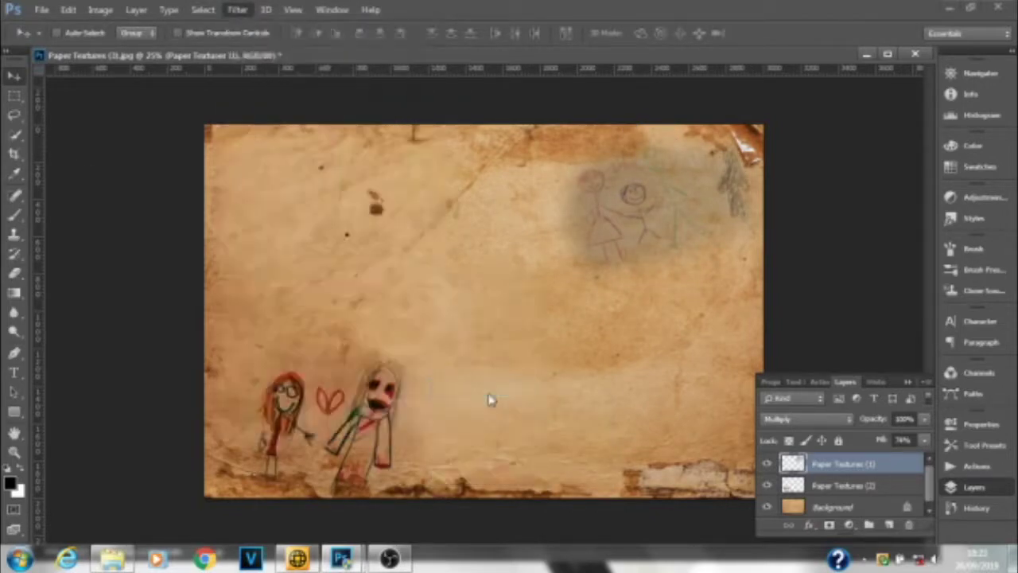
click(697, 416)
click(875, 39)
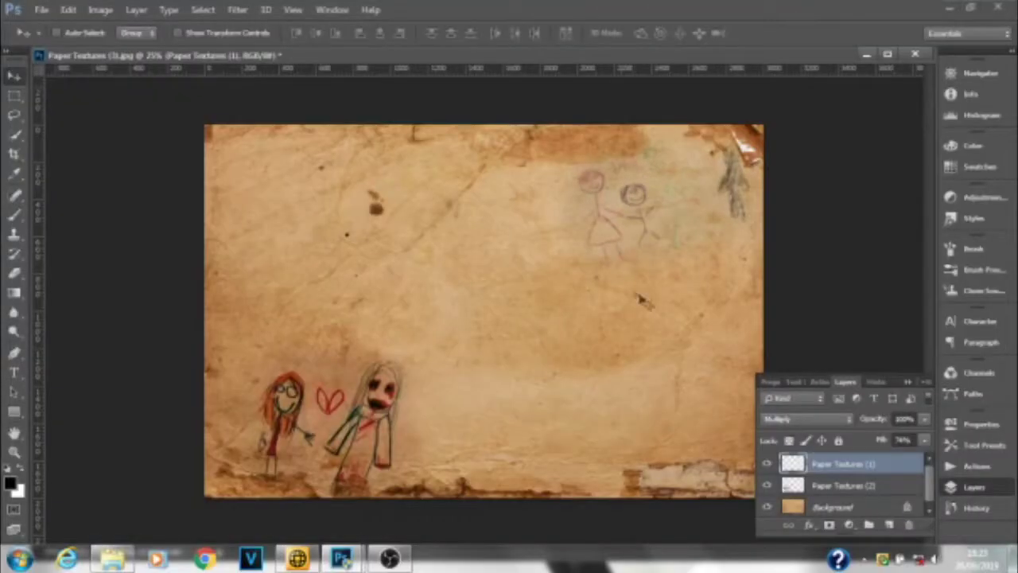
click(267, 10)
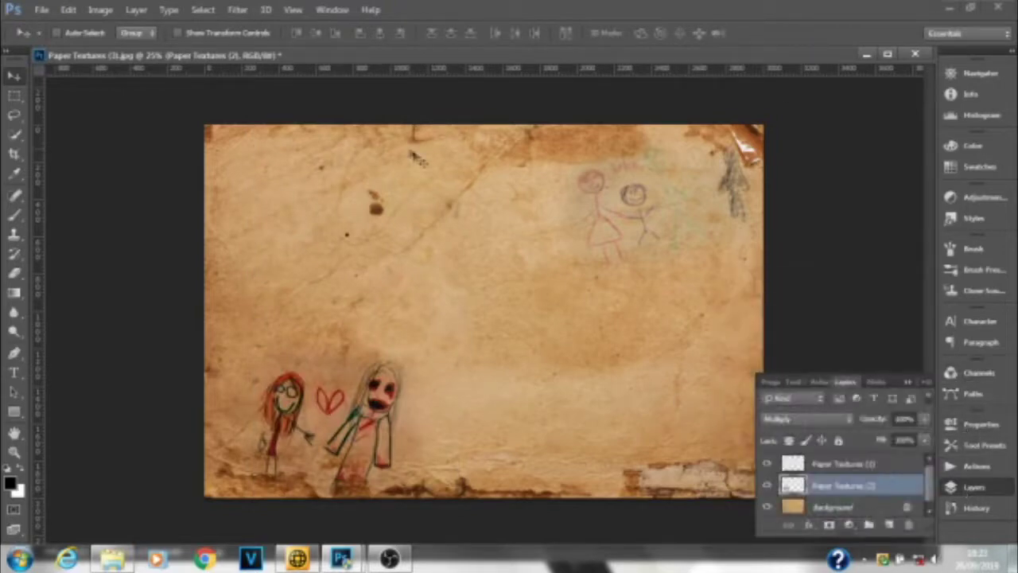
- Apply the Water Paper sketch filter to the lower-left drawing
click(238, 10)
mouse_move(288, 288)
click(477, 357)
click(697, 277)
click(698, 325)
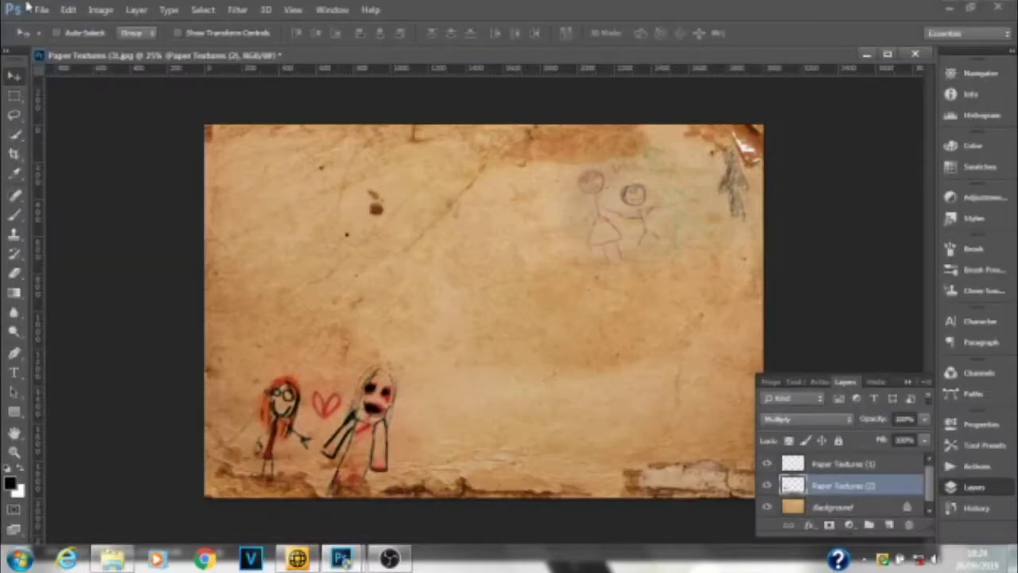
click(42, 10)
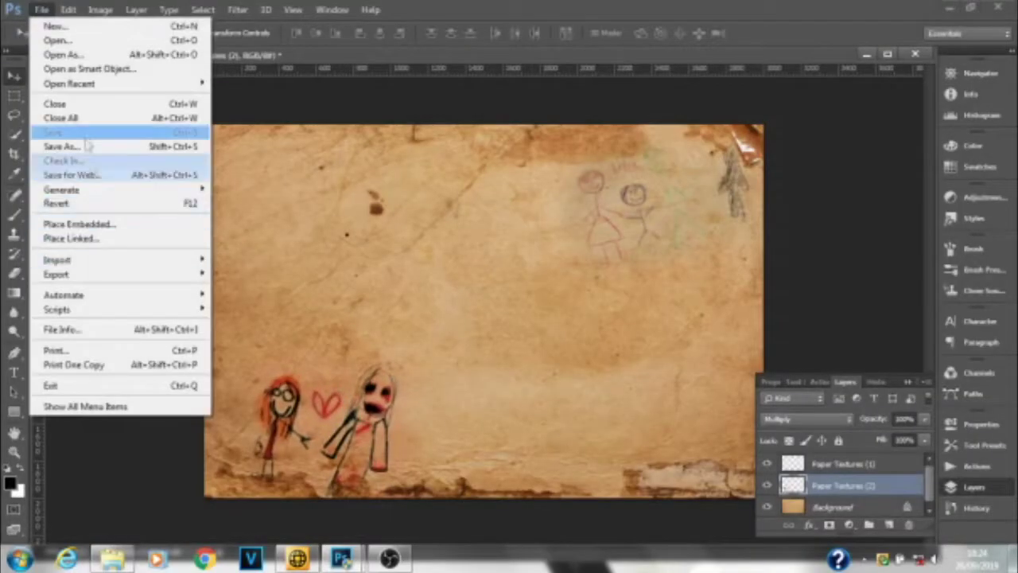
- Place a paper texture covering the page, blended with Multiply at about 72% fill
click(85, 241)
double_click(298, 154)
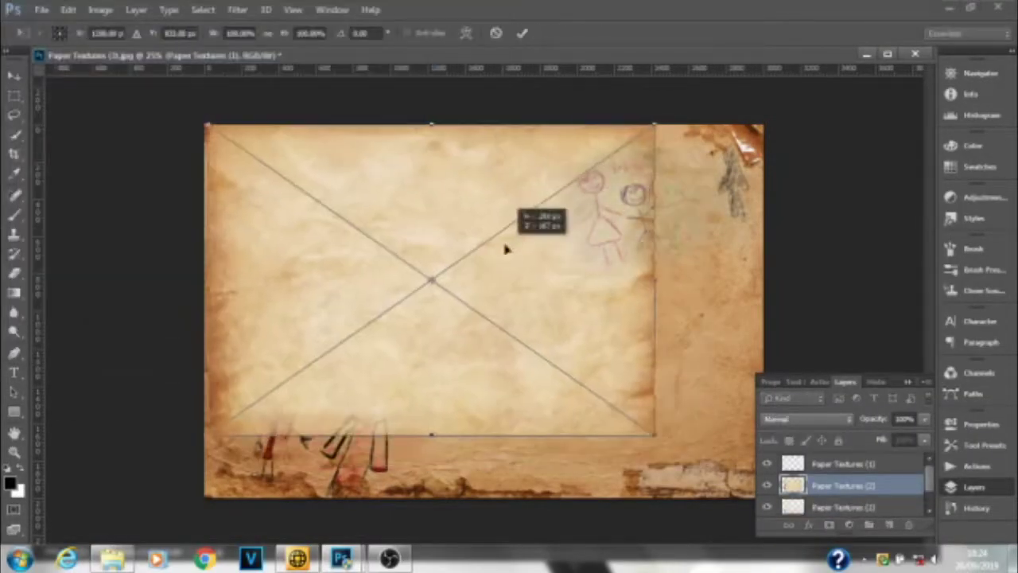
drag(505, 246, 754, 447)
key(Return)
click(792, 420)
click(795, 80)
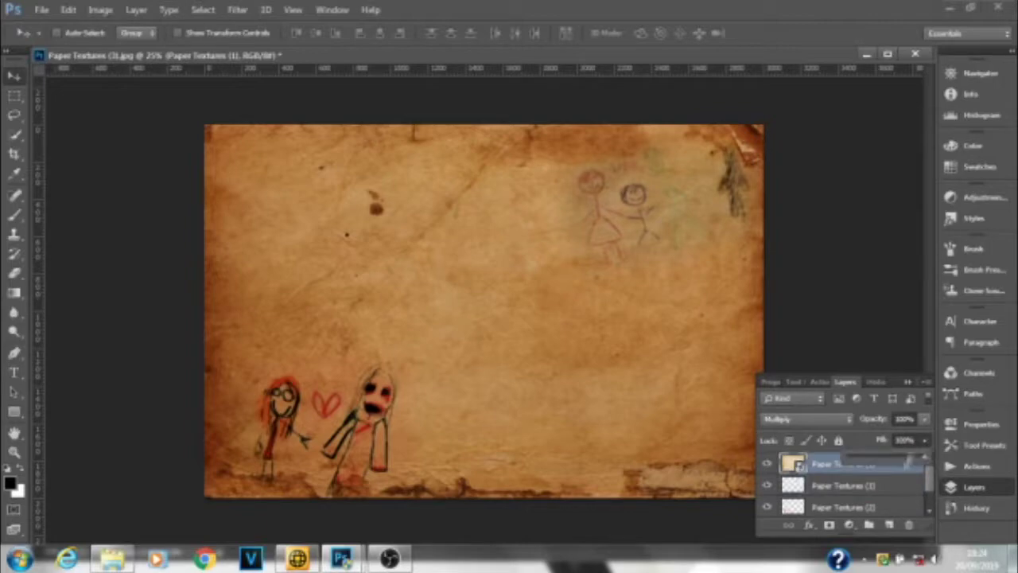
drag(908, 460, 902, 460)
- Place a second, darker paper texture over the page
click(41, 10)
click(80, 221)
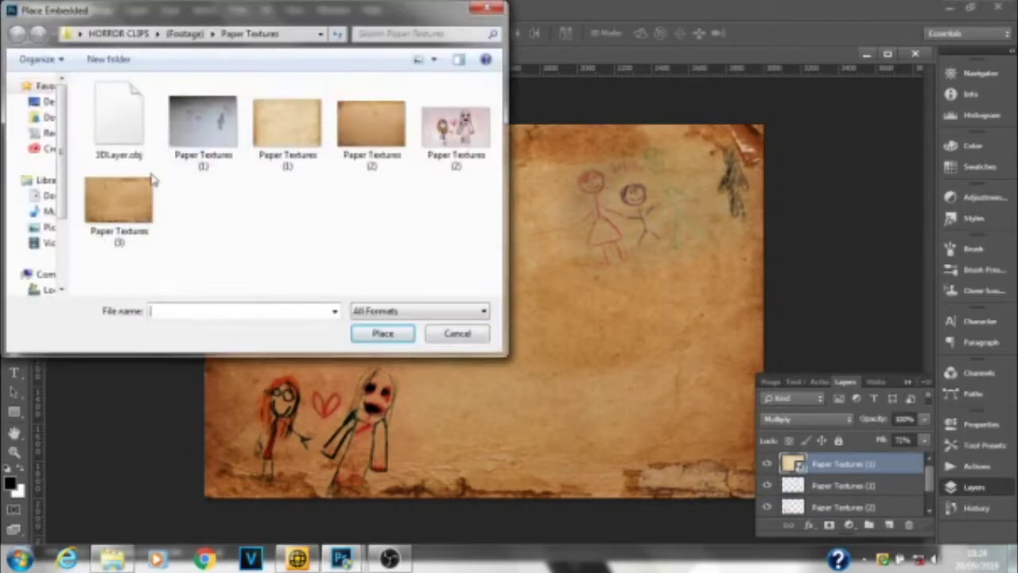
double_click(288, 121)
key(Return)
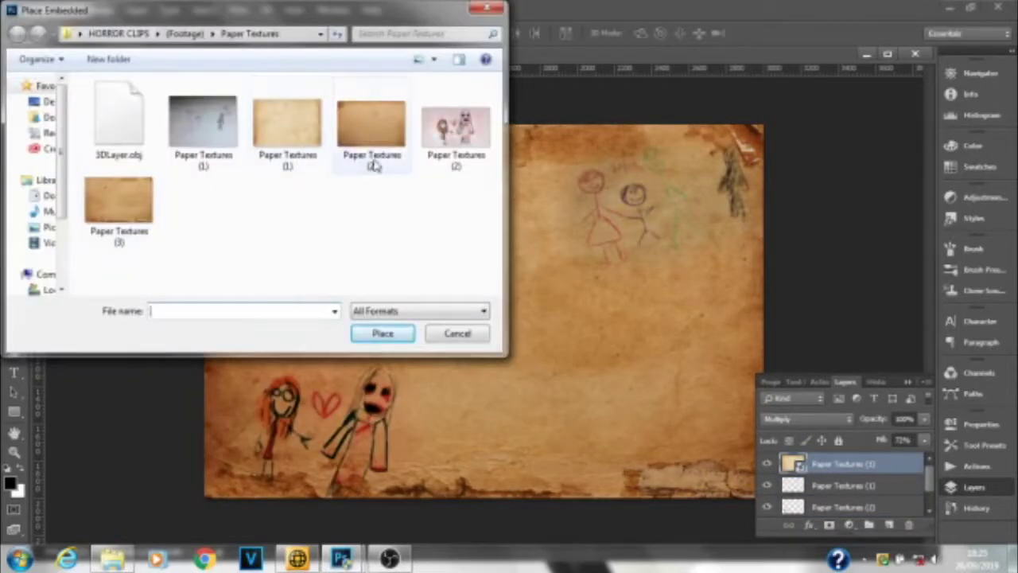
double_click(372, 163)
key(Return)
click(806, 419)
- Set the top texture layer to Darken and enlarge the Layers panel to show all five layers
click(807, 119)
click(806, 418)
click(795, 93)
double_click(847, 463)
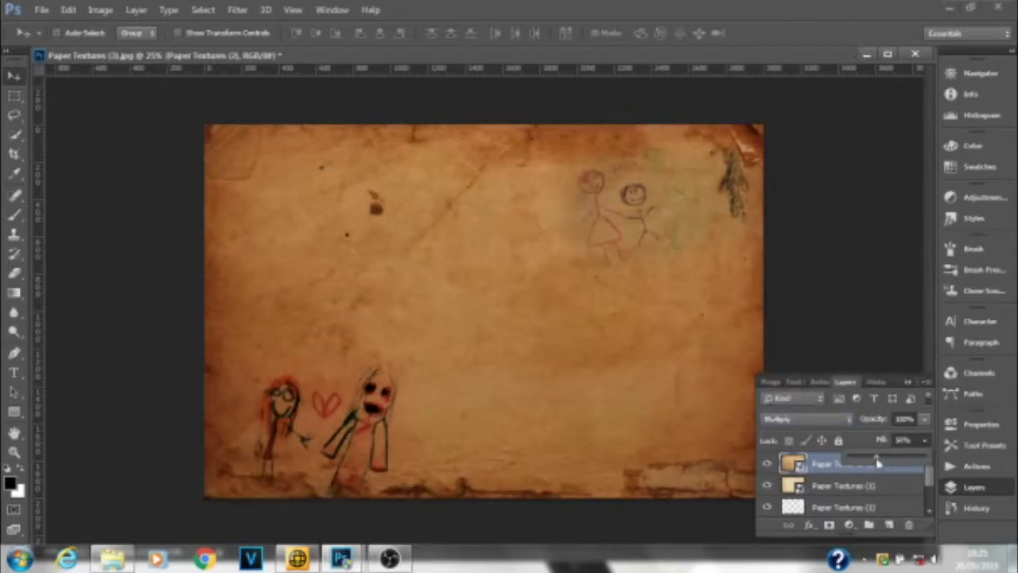
click(806, 419)
click(796, 72)
mouse_move(928, 382)
mouse_down()
mouse_move(929, 295)
mouse_move(892, 293)
mouse_up()
click(42, 10)
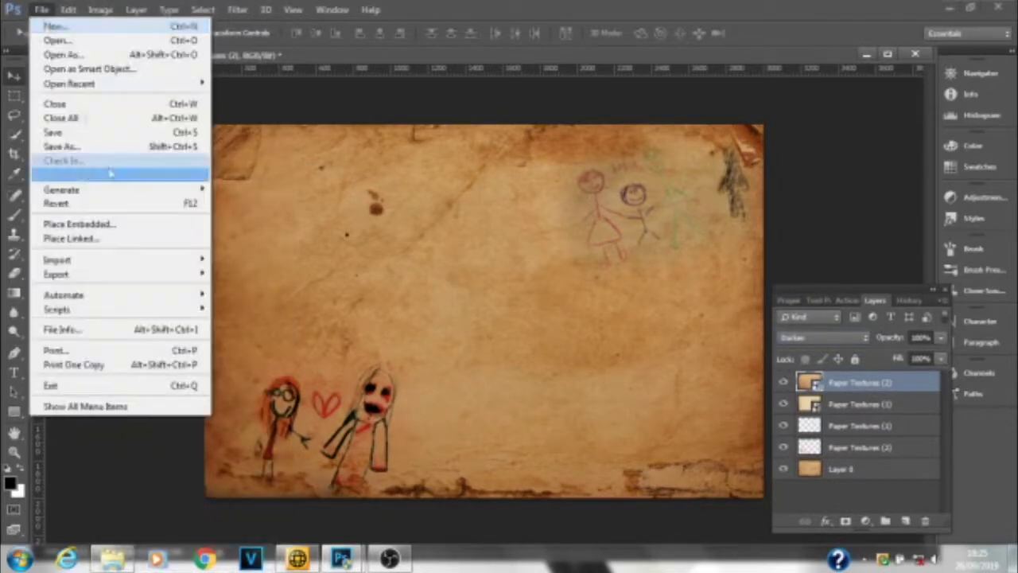
- Place an ink splatter from the Ink folder across the page, Multiply blended at about 70% fill
click(79, 223)
click(177, 27)
double_click(159, 121)
double_click(127, 123)
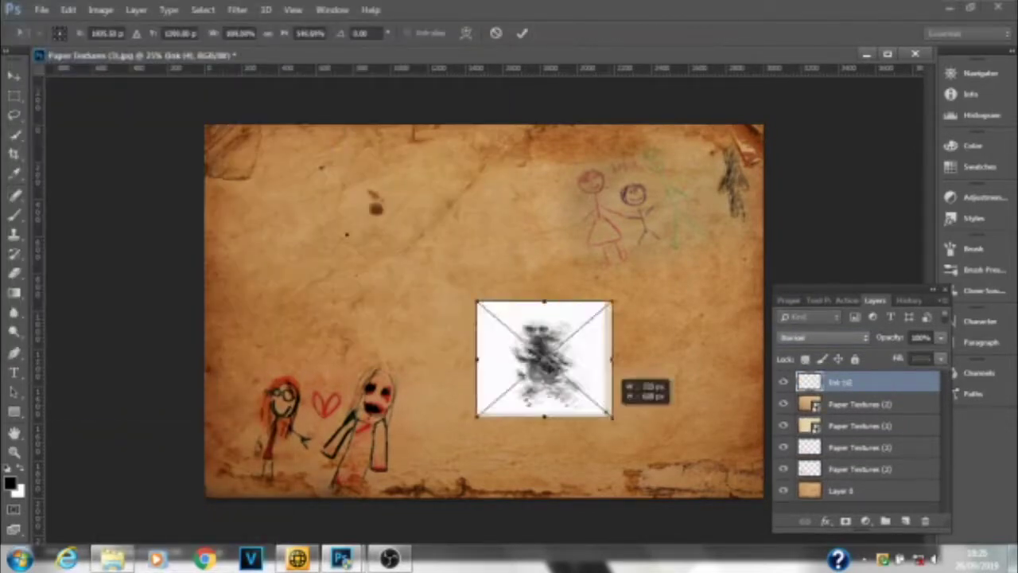
mouse_move(610, 415)
mouse_down()
mouse_move(414, 442)
mouse_move(669, 253)
mouse_up()
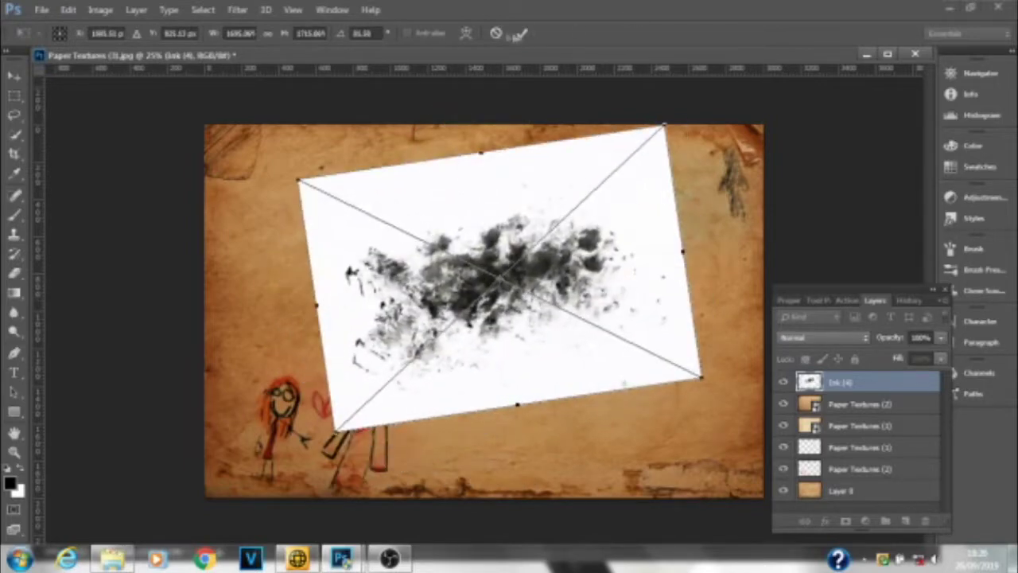
click(518, 33)
click(823, 338)
click(795, 49)
mouse_move(941, 358)
mouse_down()
mouse_move(917, 375)
mouse_move(927, 380)
mouse_up()
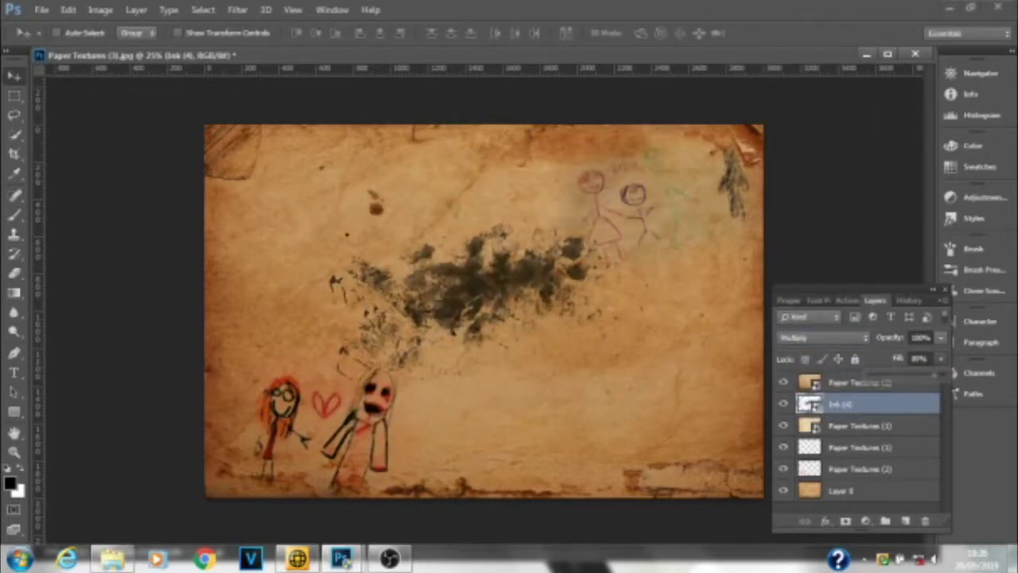
drag(533, 275, 541, 280)
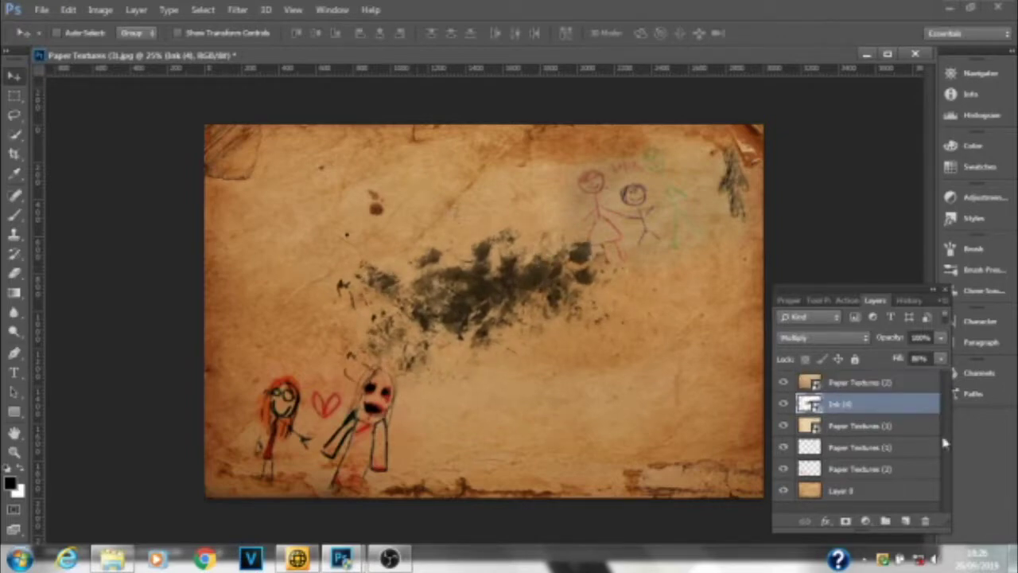
- Add Ink (3) rotated in the lower-right corner, Multiply blended, below Paper Textures (3)
right_click(439, 234)
click(120, 220)
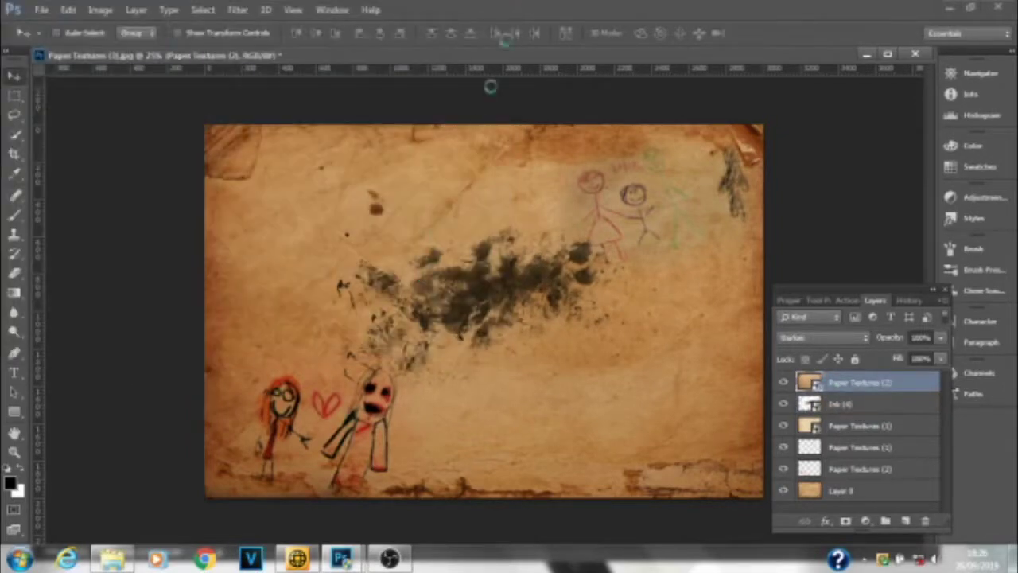
mouse_move(541, 364)
mouse_down()
mouse_move(586, 427)
mouse_move(628, 272)
mouse_move(649, 285)
mouse_up()
key(Return)
click(828, 337)
click(823, 55)
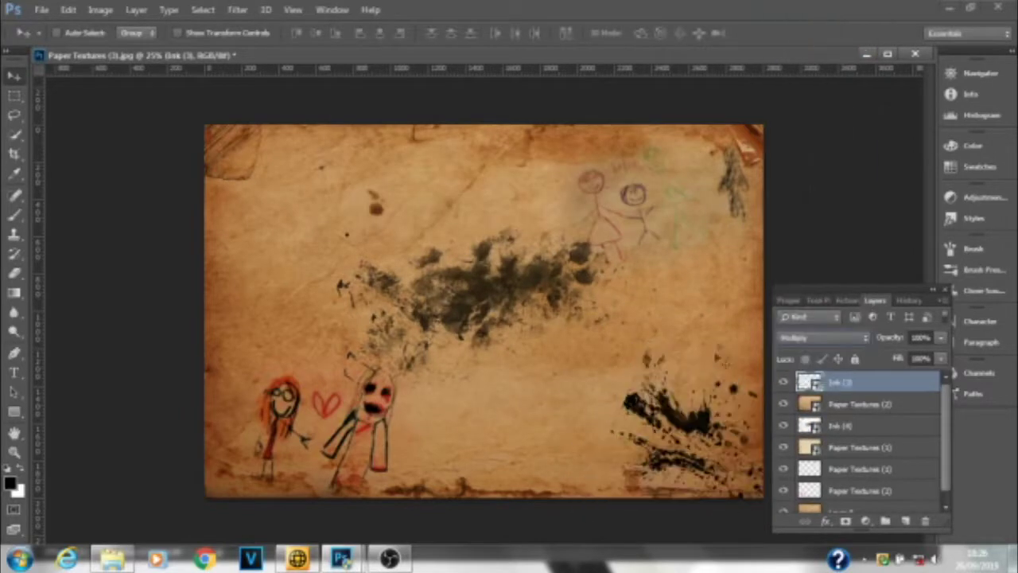
drag(685, 429, 255, 198)
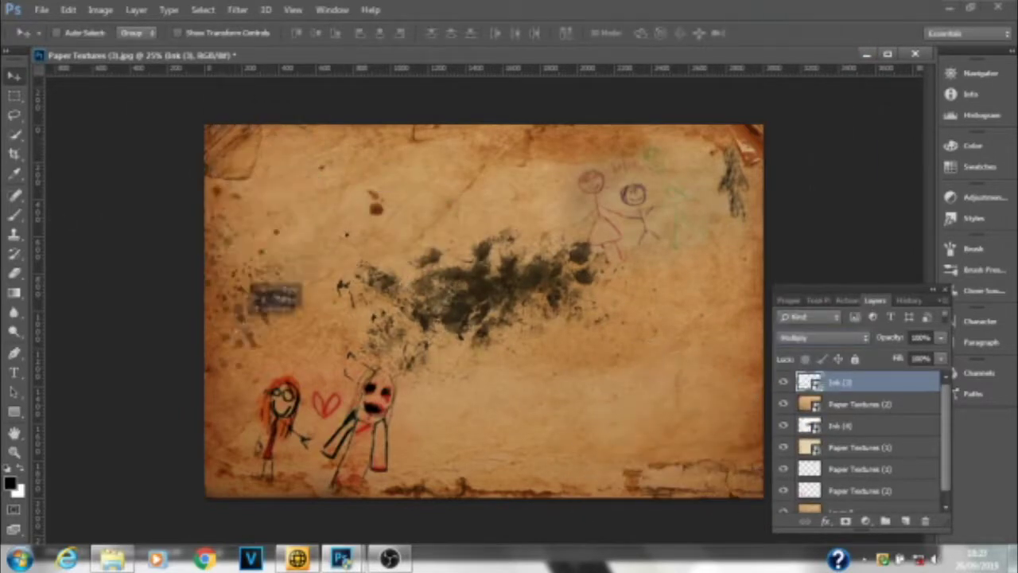
drag(262, 285, 676, 451)
key(ctrl+t)
drag(605, 517, 633, 525)
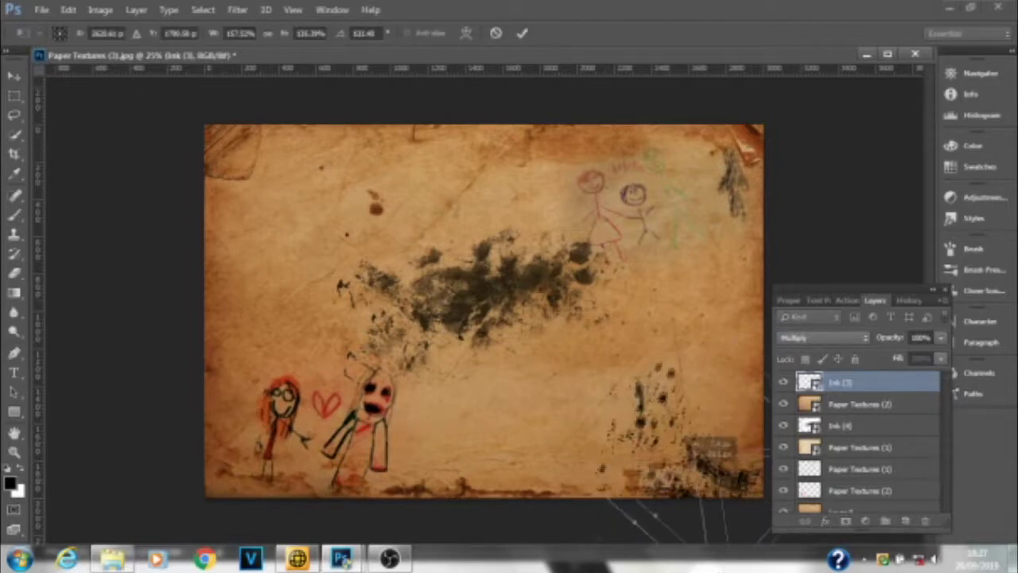
key(Return)
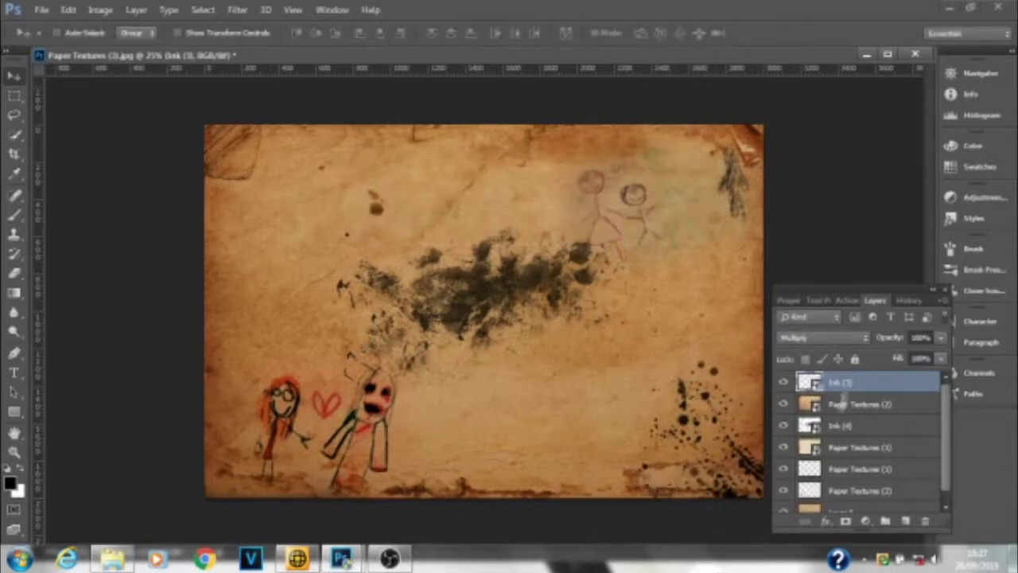
drag(850, 452, 852, 458)
- Place Ink (1) shrunk and rotated into the top-left corner with Darken blending
click(41, 9)
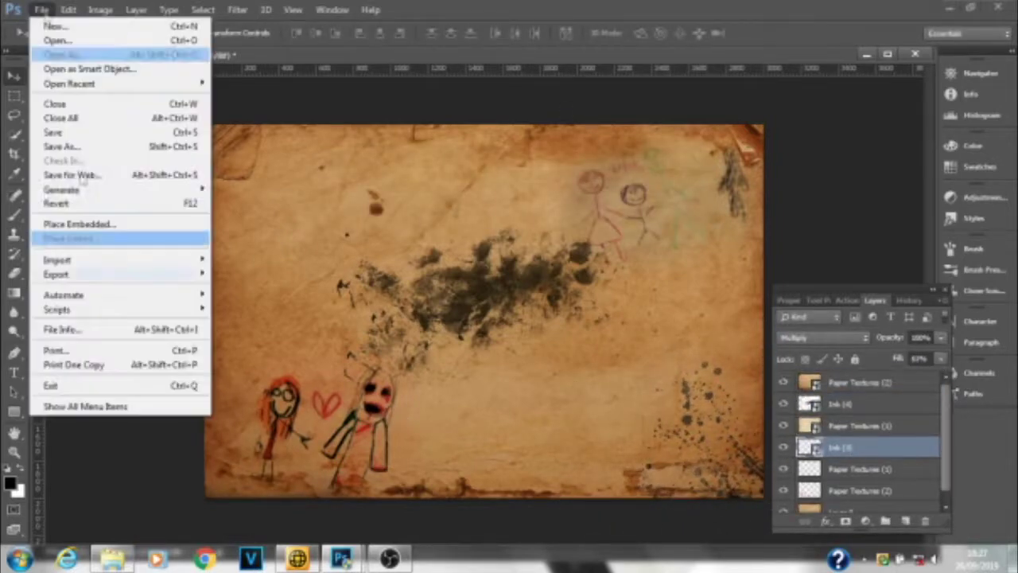
click(69, 228)
double_click(118, 109)
mouse_move(624, 208)
mouse_down()
mouse_move(273, 194)
mouse_move(354, 230)
mouse_up()
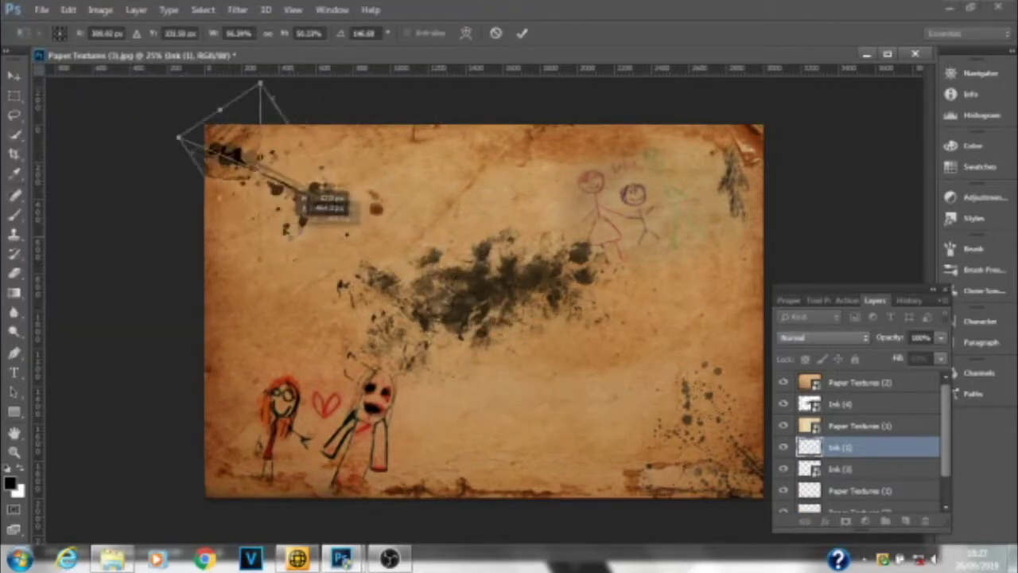
click(522, 32)
click(823, 337)
click(815, 41)
key(Up)
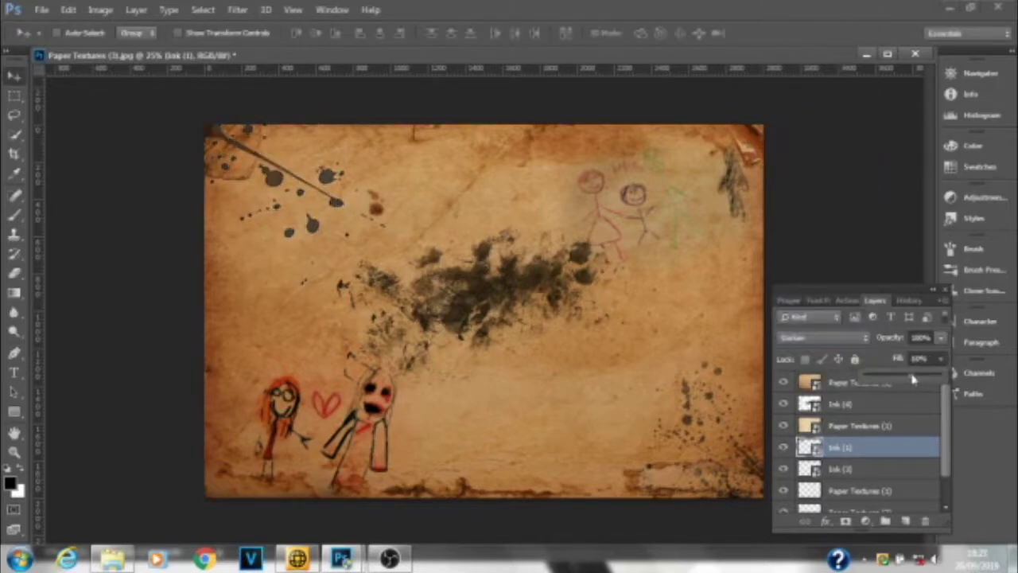
- Add another ink splatter over the top-left area, Multiply blended, reduced fill, below Paper Textures (2)
click(41, 10)
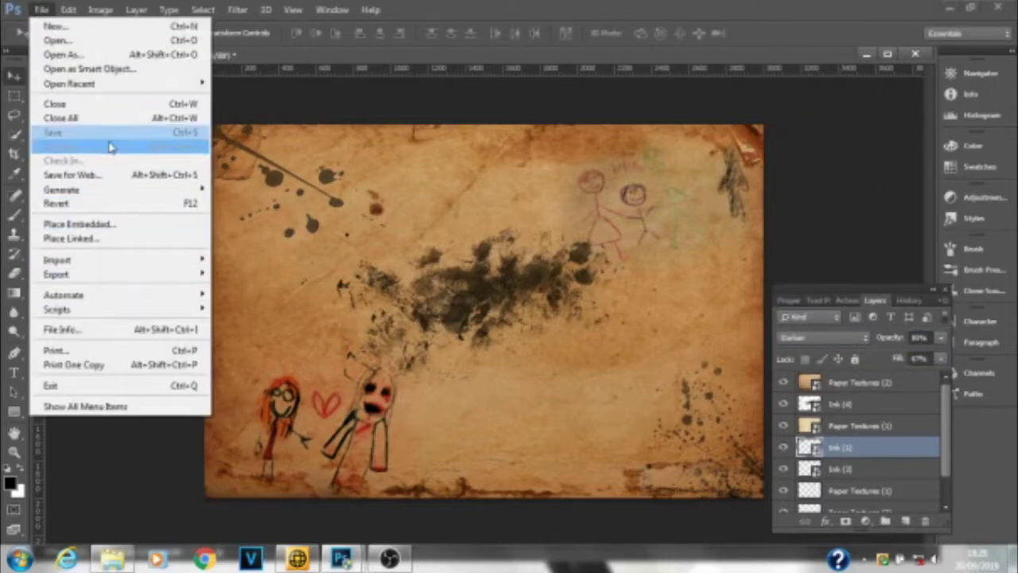
click(92, 230)
double_click(205, 111)
mouse_move(746, 496)
mouse_down()
mouse_move(395, 257)
mouse_move(446, 249)
mouse_up()
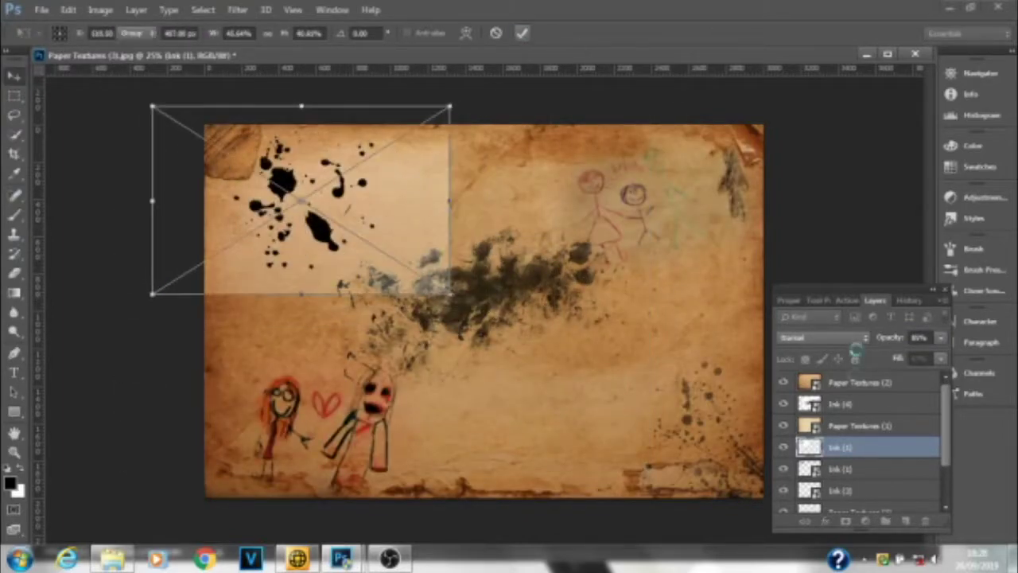
key(Return)
click(823, 337)
click(819, 50)
mouse_move(350, 219)
mouse_down()
mouse_move(356, 251)
mouse_move(336, 247)
mouse_up()
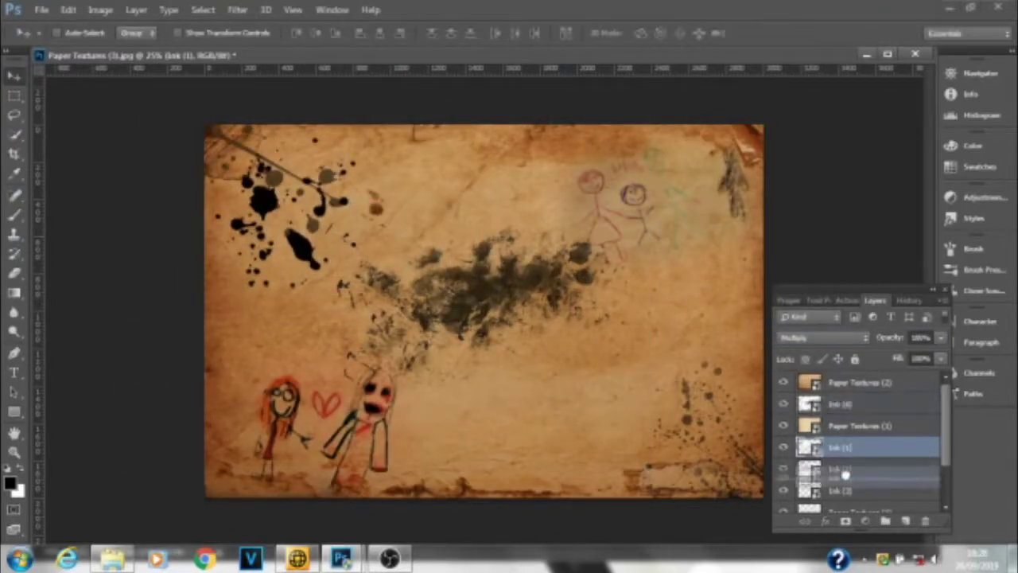
drag(849, 447, 843, 394)
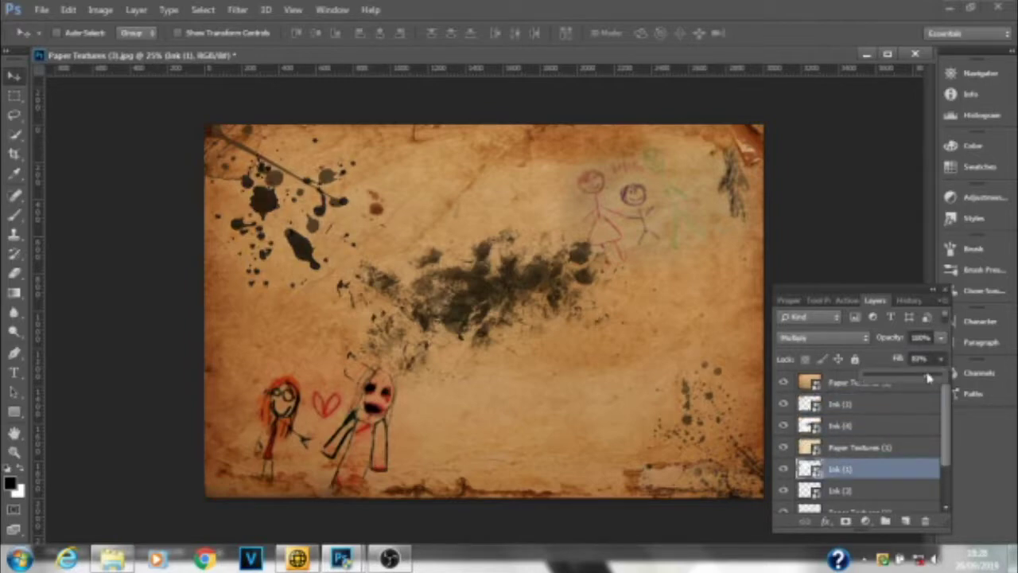
click(840, 426)
shift+click(850, 408)
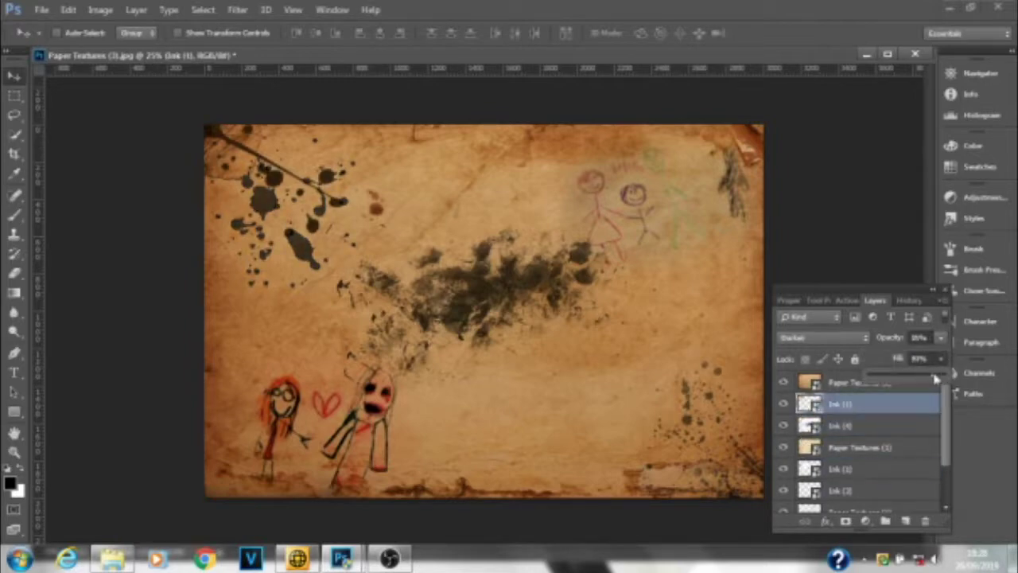
click(41, 10)
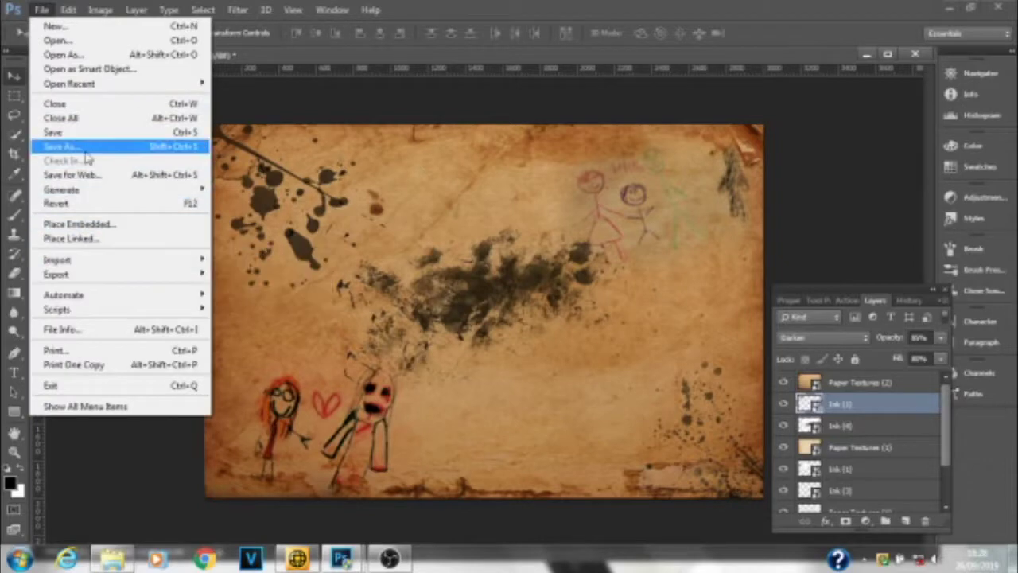
- Save the composite as a JPEG in HORROR CLIPS and type SAMPLE on the page
click(68, 143)
click(167, 299)
click(167, 417)
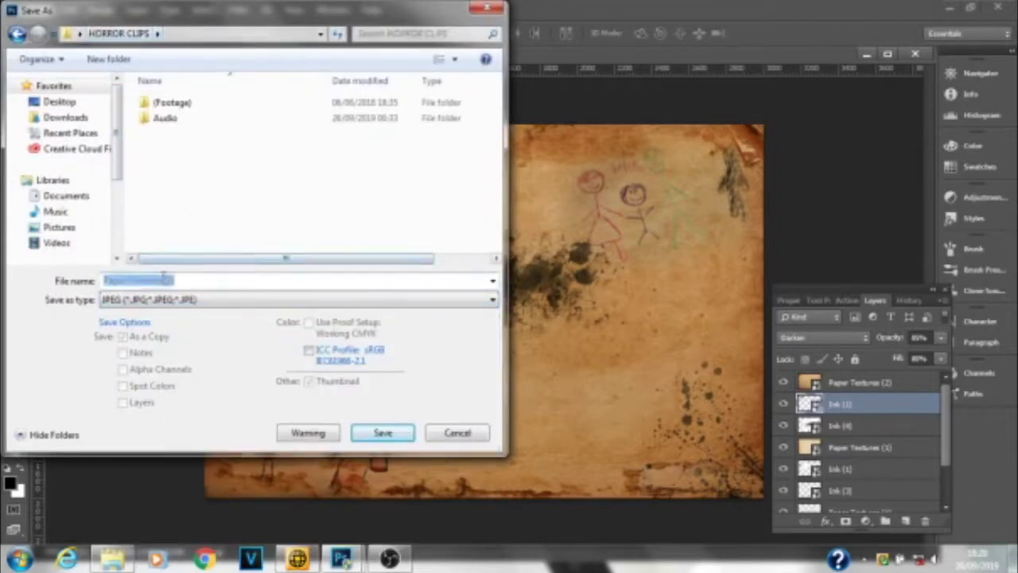
key(Return)
key(Return)
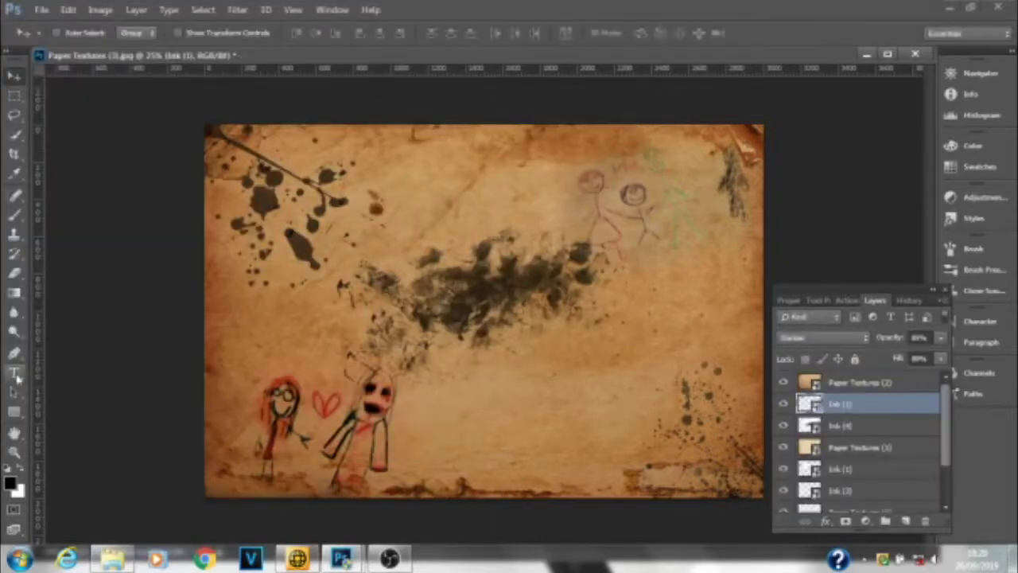
text(SAMPLE)
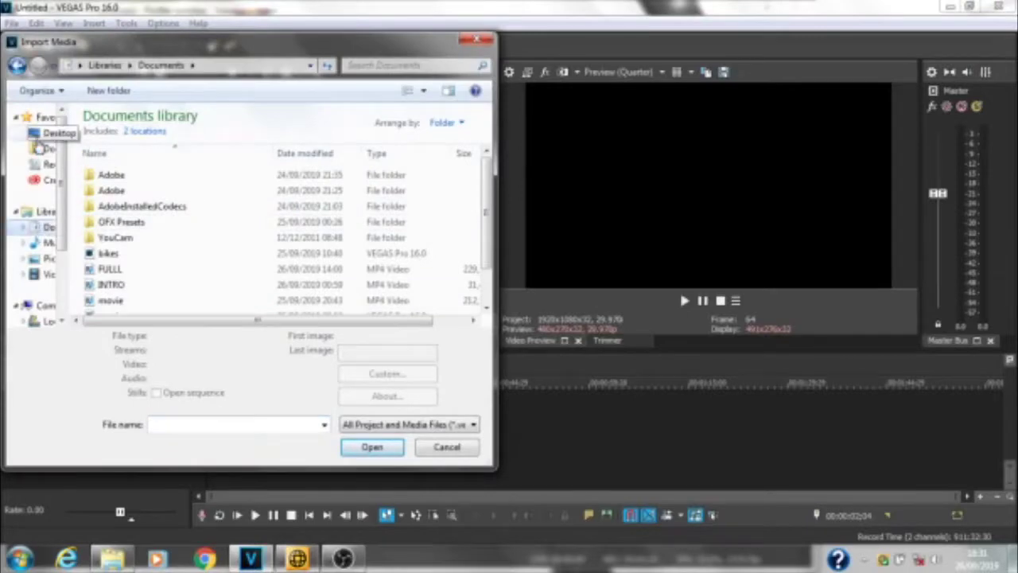
- Import the Paper Textures image from the Desktop and lengthen its clip on the timeline
click(38, 142)
double_click(291, 220)
click(41, 136)
scroll(485, 265, down, 5)
scroll(484, 264, down, 1)
double_click(291, 310)
mouse_move(179, 115)
mouse_down()
mouse_move(217, 410)
mouse_move(563, 414)
mouse_move(317, 415)
mouse_up()
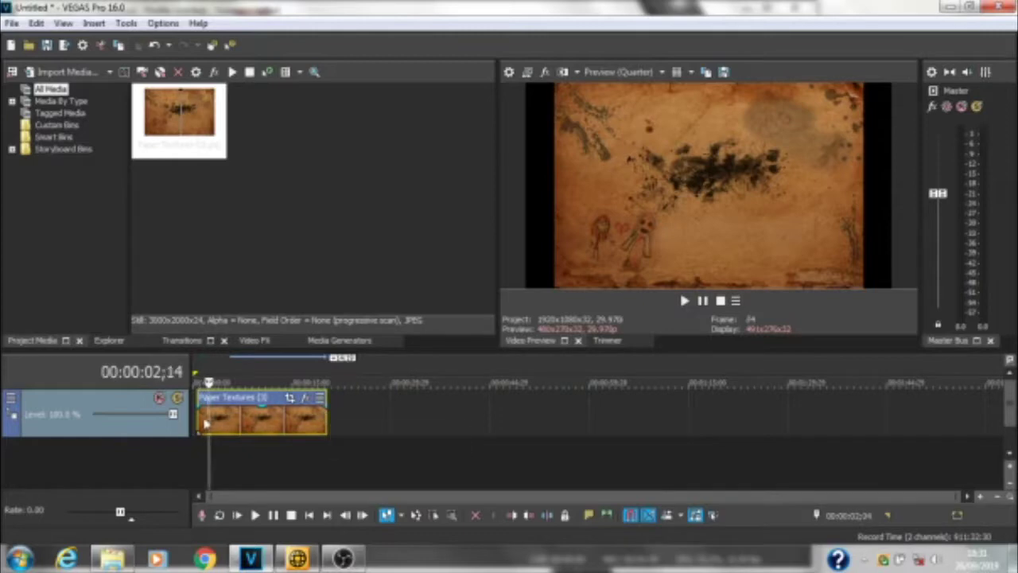
- Import the Black Ink in water clip from the Clips folder onto a track above the paper
click(12, 23)
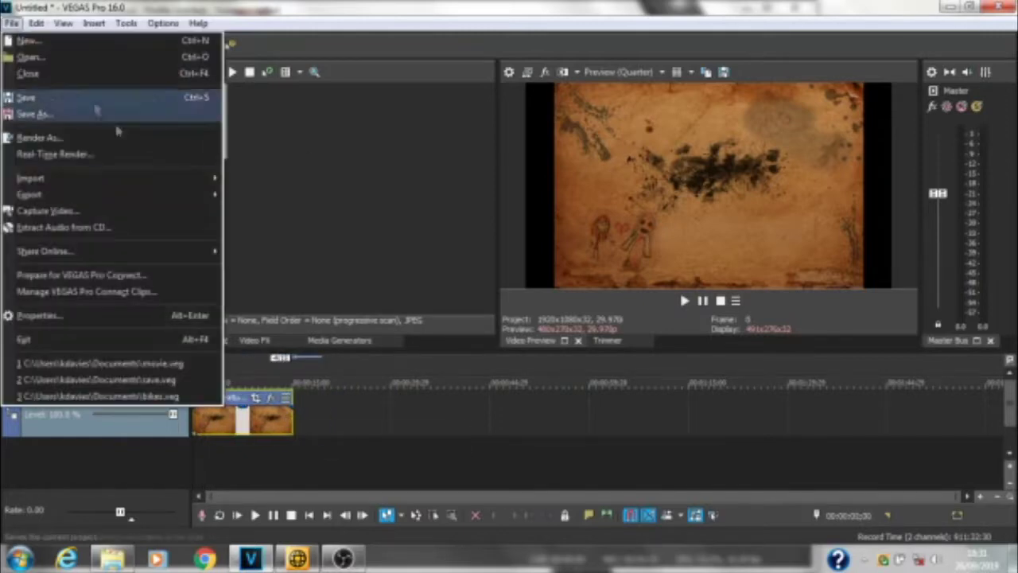
click(231, 180)
double_click(124, 137)
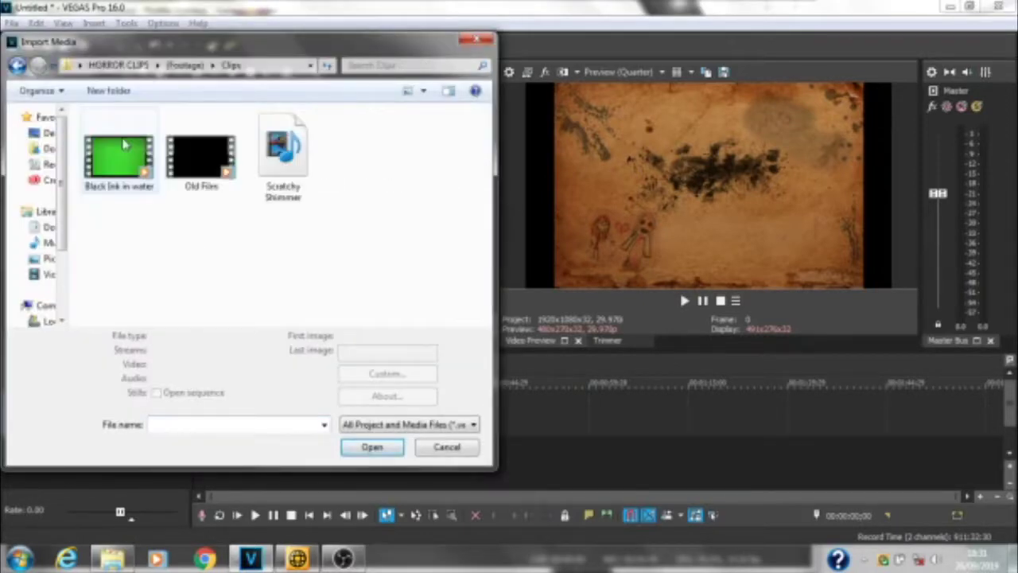
double_click(130, 179)
drag(180, 119, 271, 441)
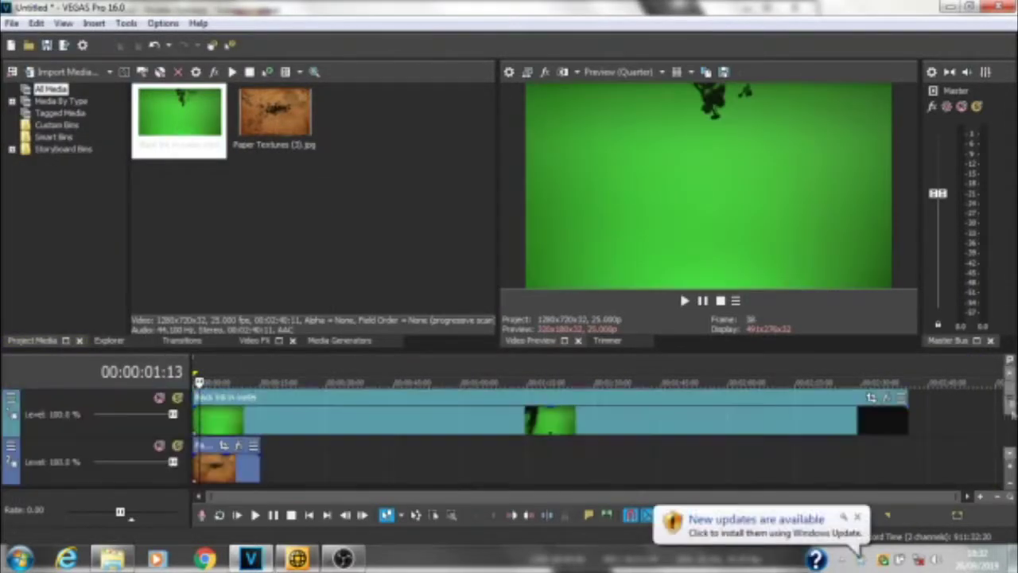
- Preview the ink clip playing over the paper, then undo the last edit
click(872, 398)
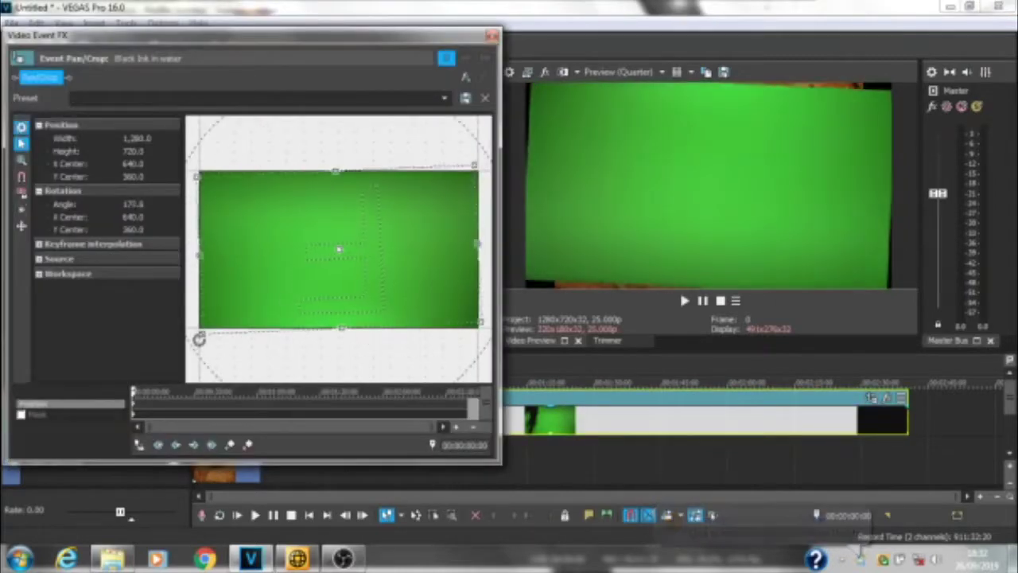
key(space)
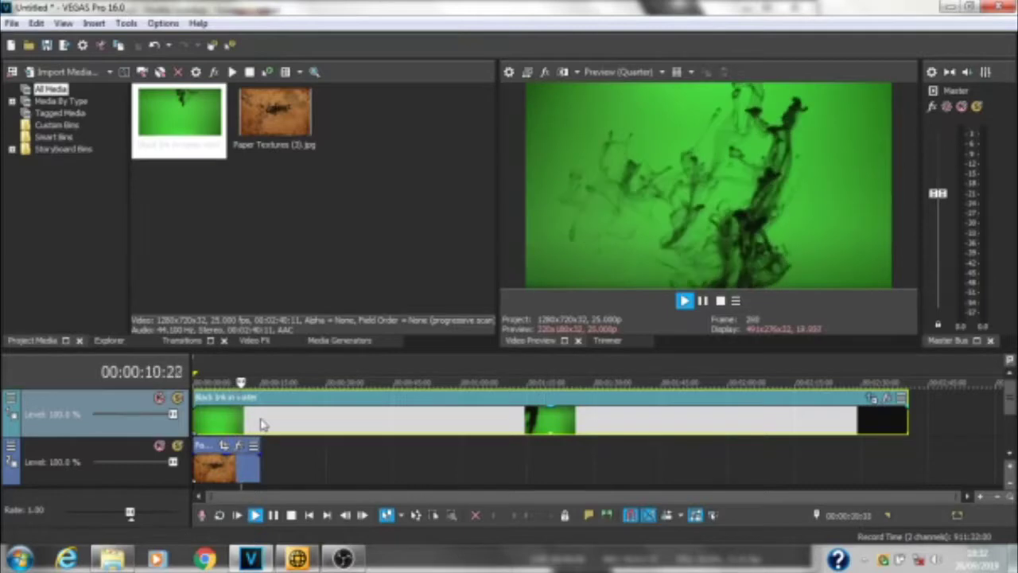
key(Return)
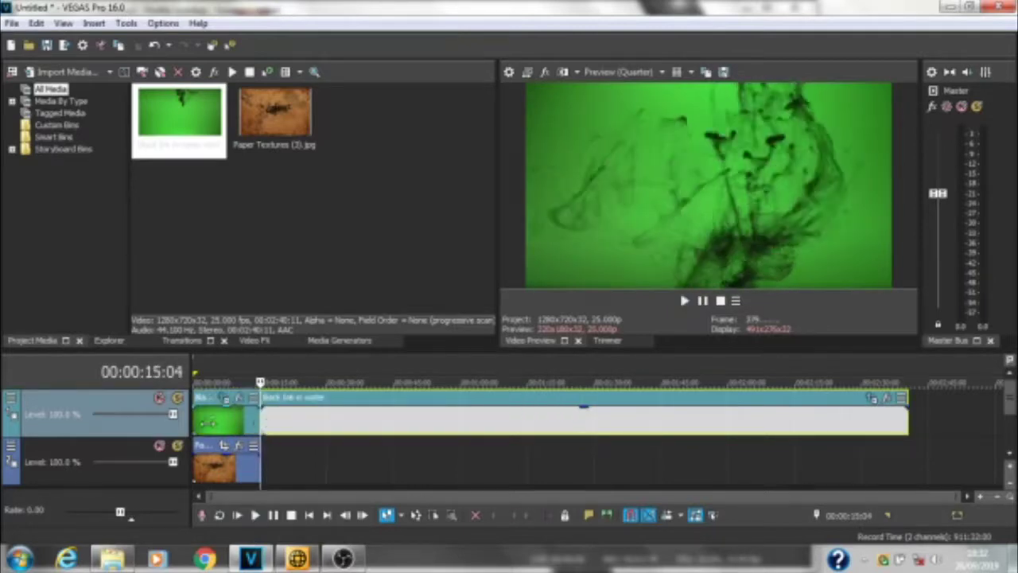
key(ctrl+z)
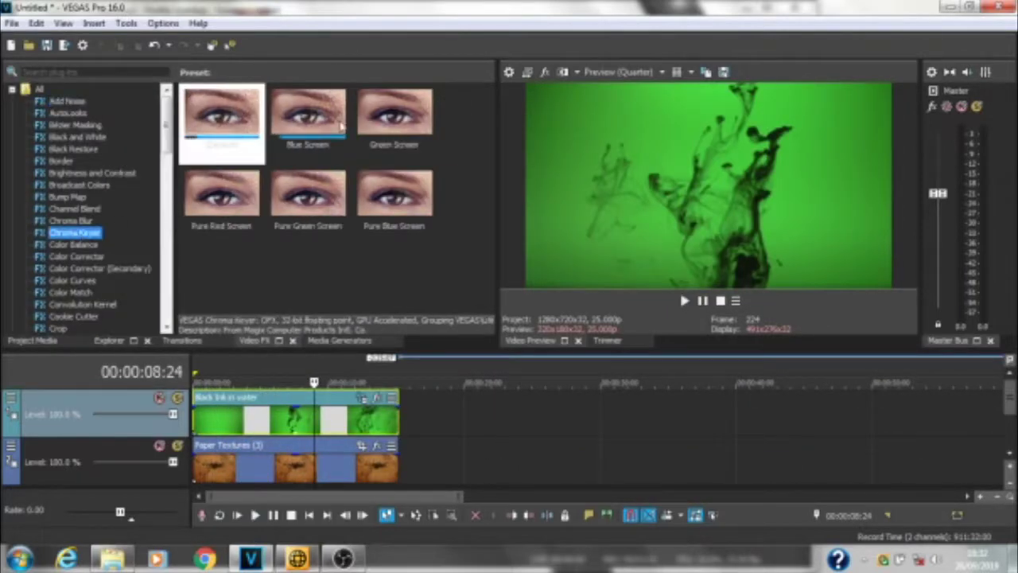
- Apply Chroma Keyer's Green Screen preset to the ink clip and raise its low threshold
drag(393, 116, 263, 418)
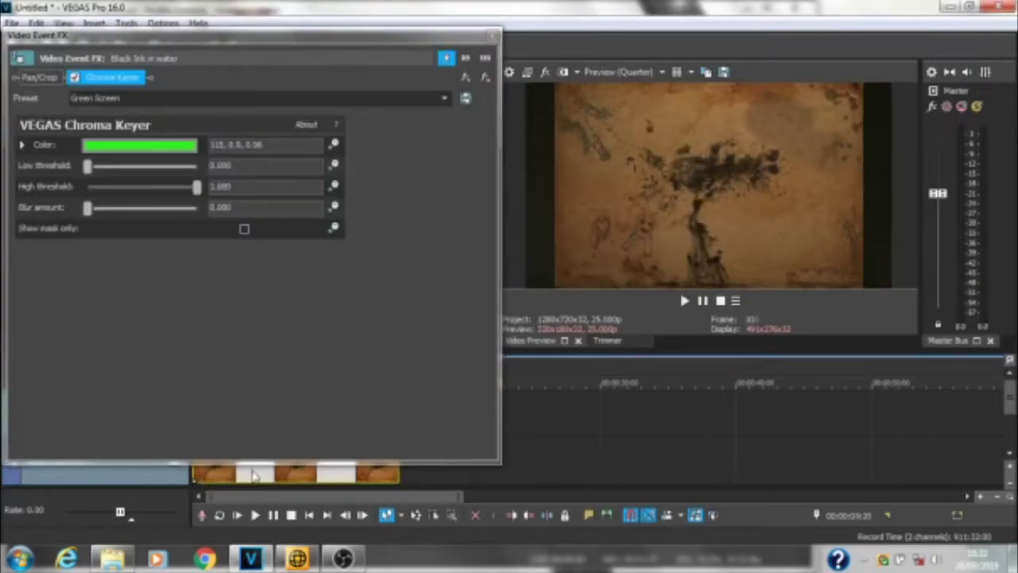
mouse_move(614, 104)
click(688, 116)
drag(88, 165, 158, 166)
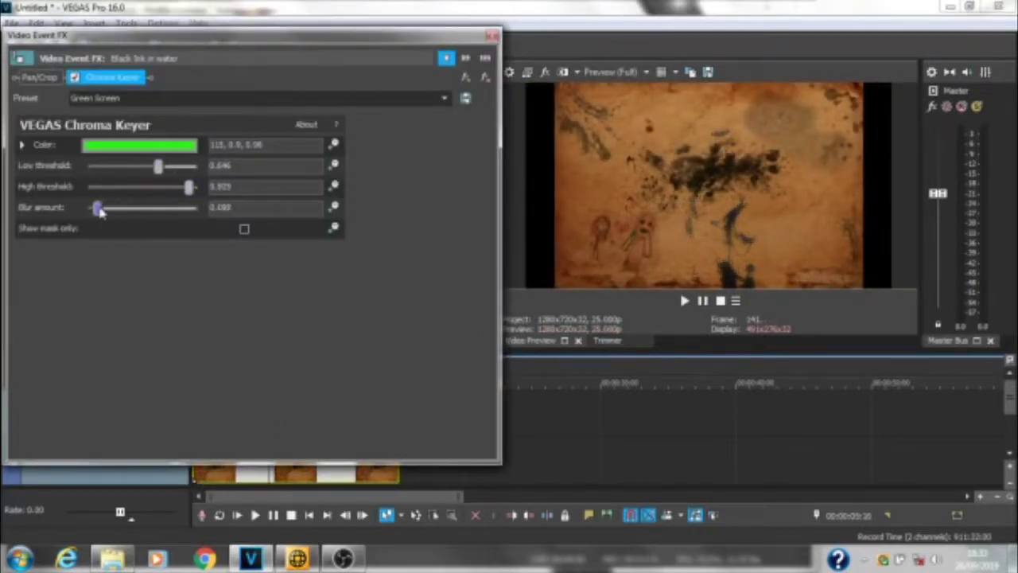
drag(146, 171, 142, 171)
click(191, 474)
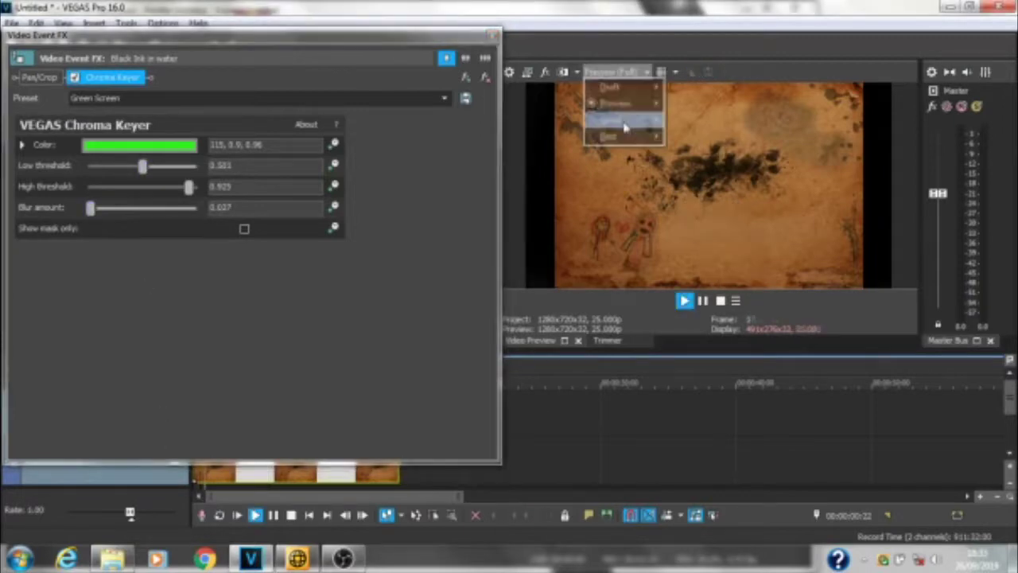
- At Full preview quality, tune the key to low threshold 0.253 and high threshold 1.000
click(602, 73)
click(722, 151)
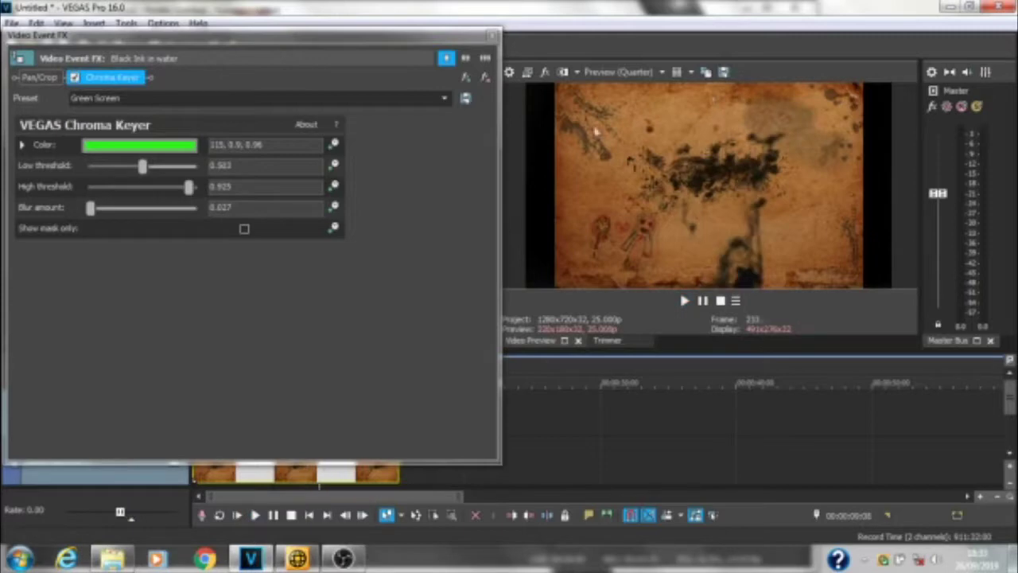
click(602, 73)
click(682, 113)
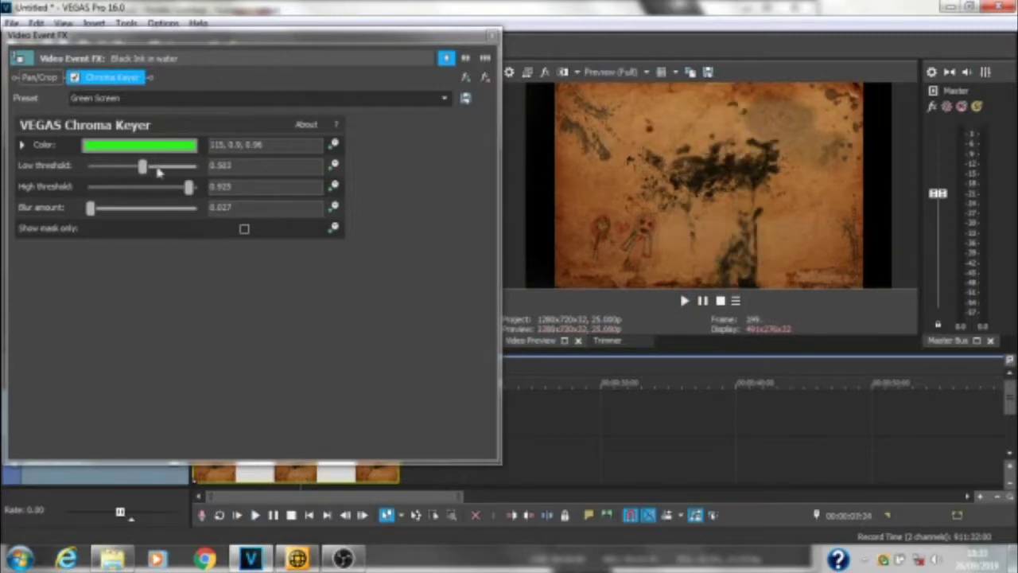
drag(142, 166, 122, 167)
drag(189, 186, 199, 186)
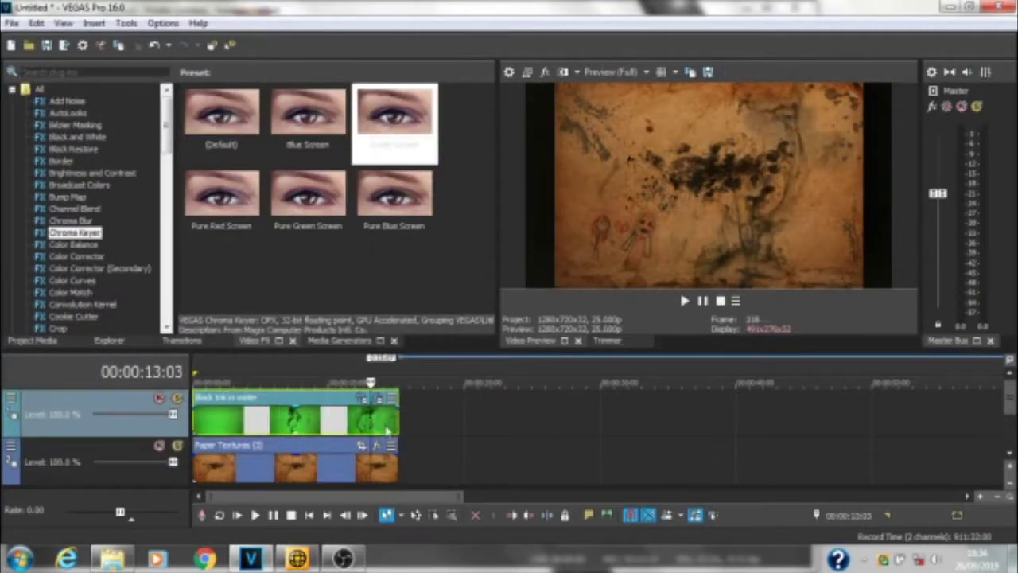
- Import the Old Film.mov clip into the project
click(12, 22)
mouse_move(36, 172)
click(250, 179)
double_click(180, 151)
- Place Old Film on a new top video track, stretched to match the ink clip's length
right_click(109, 393)
click(193, 216)
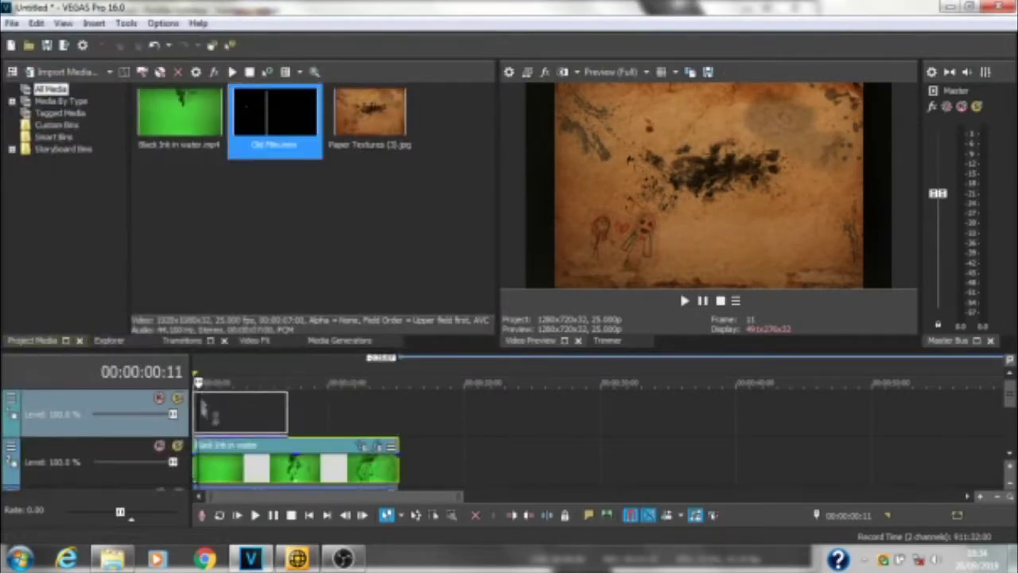
drag(275, 119, 230, 414)
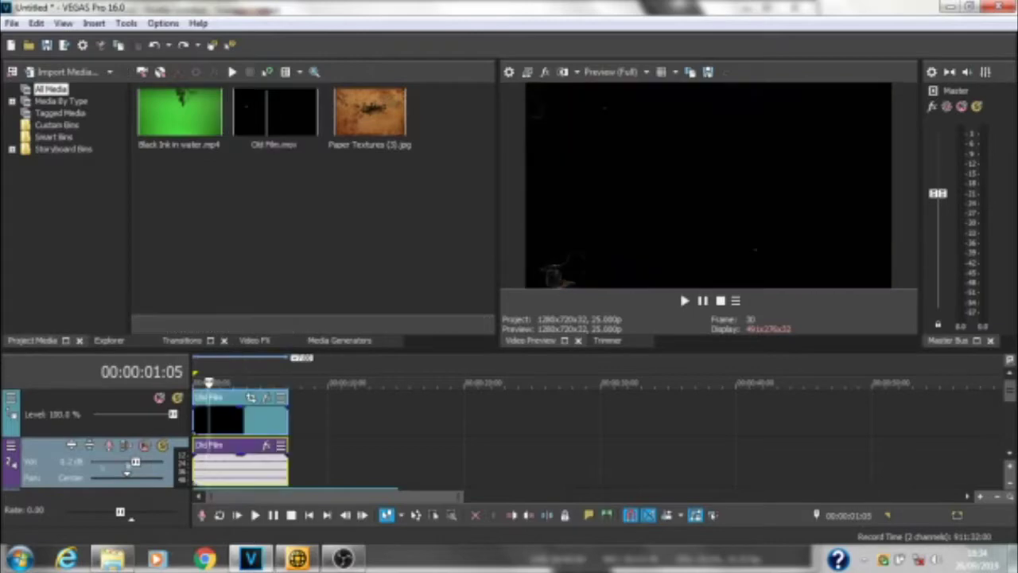
drag(180, 115, 238, 465)
drag(288, 414, 398, 414)
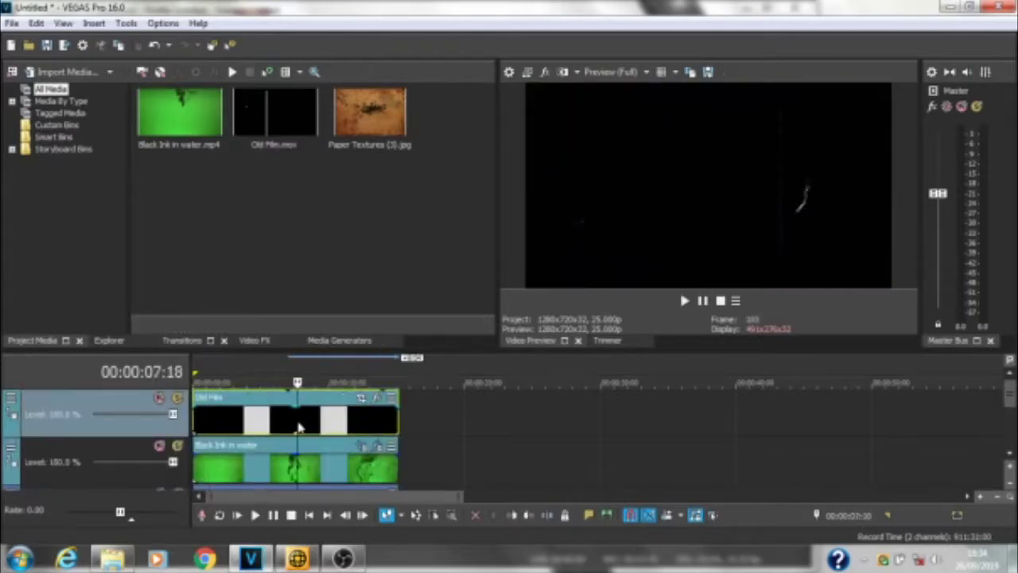
- Apply Chroma Keyer to the Old Film clip with black as the key colour
click(247, 342)
drag(222, 111, 294, 414)
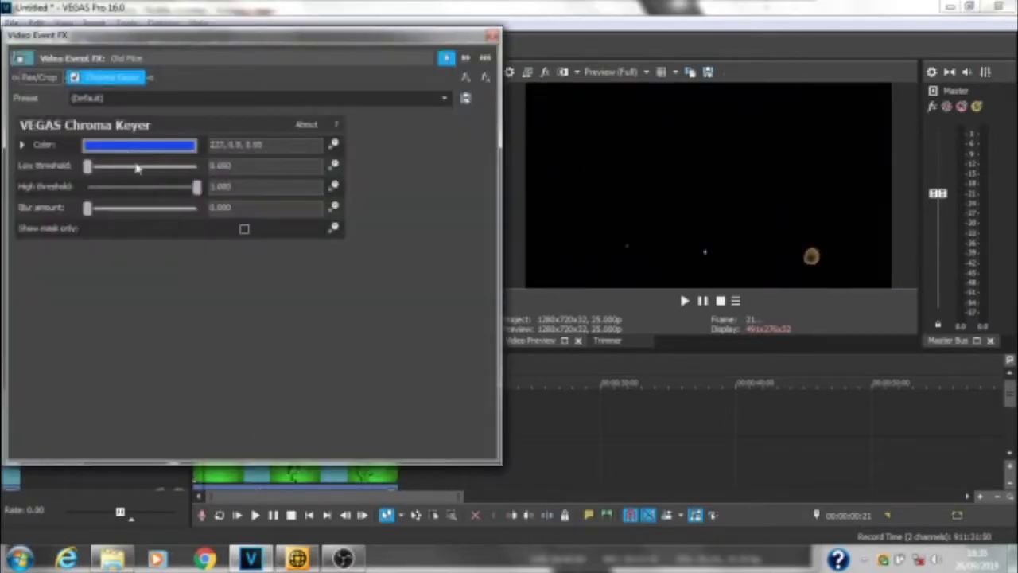
click(21, 144)
click(16, 323)
click(21, 145)
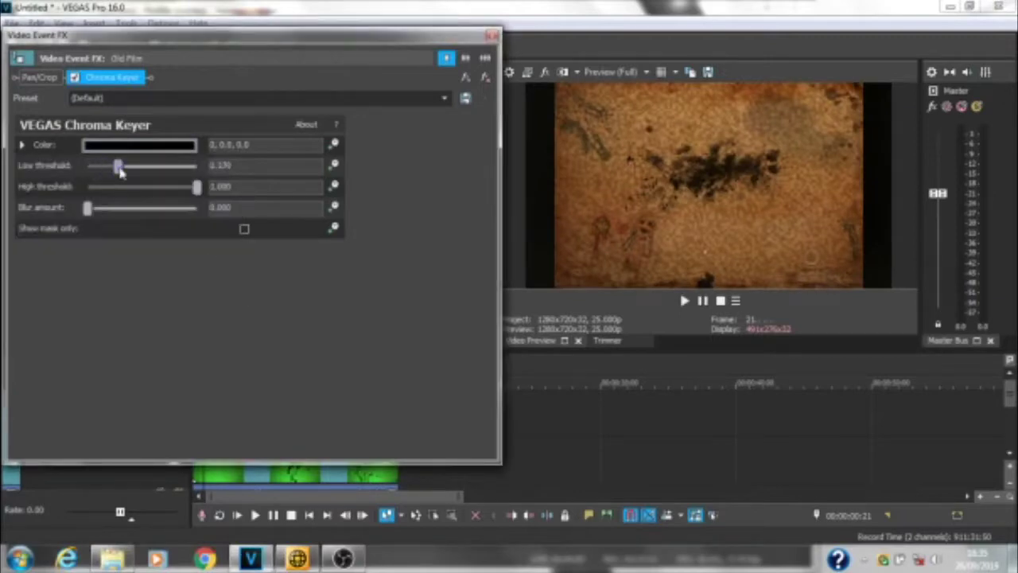
drag(120, 172, 131, 173)
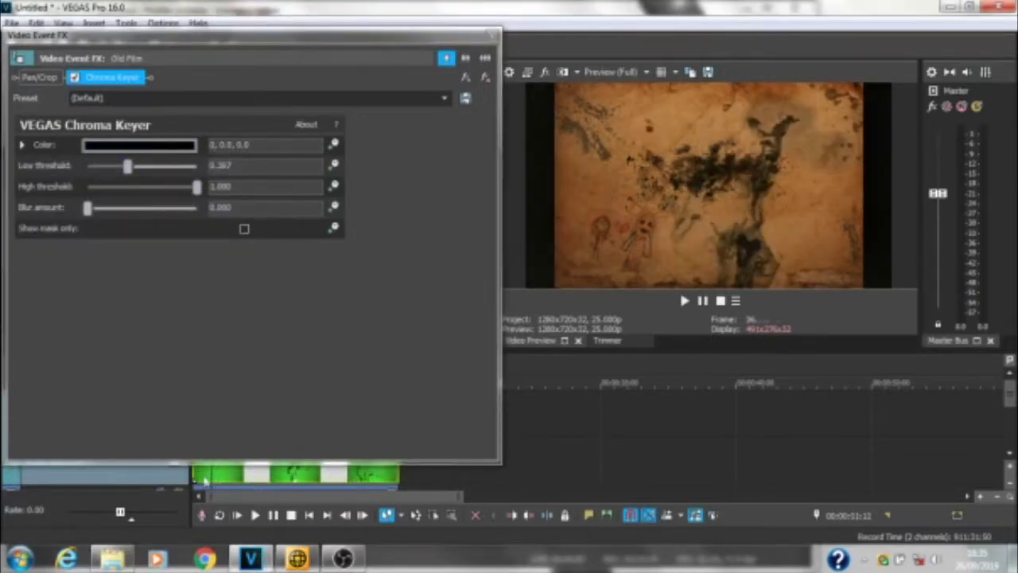
- Play the composite and tune the black key to low 0.353 and high 0.880
click(684, 300)
drag(199, 186, 180, 188)
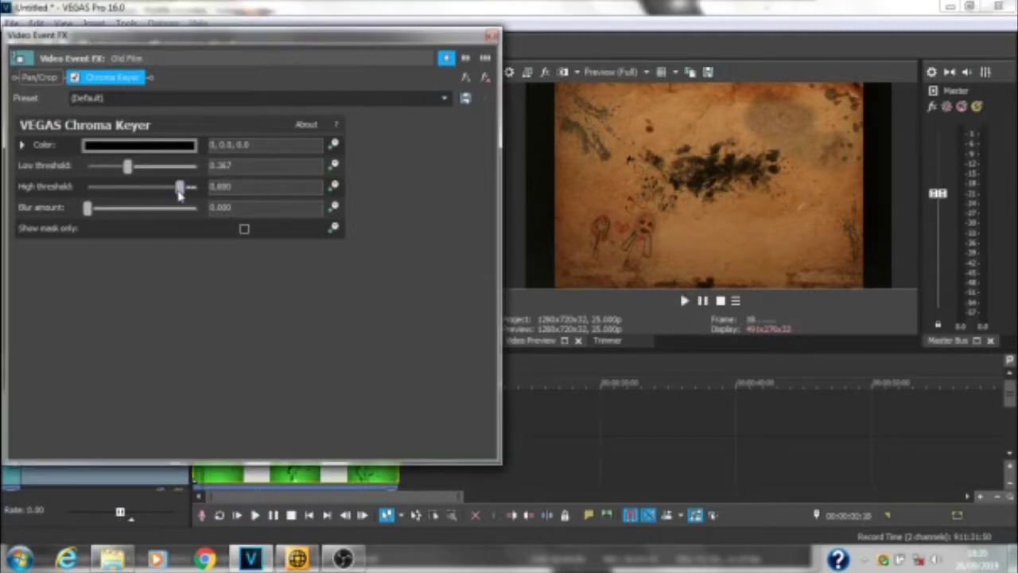
drag(119, 171, 130, 171)
click(491, 35)
- Set the preview to Quarter quality and start widening the Paper Textures crop frame
click(231, 422)
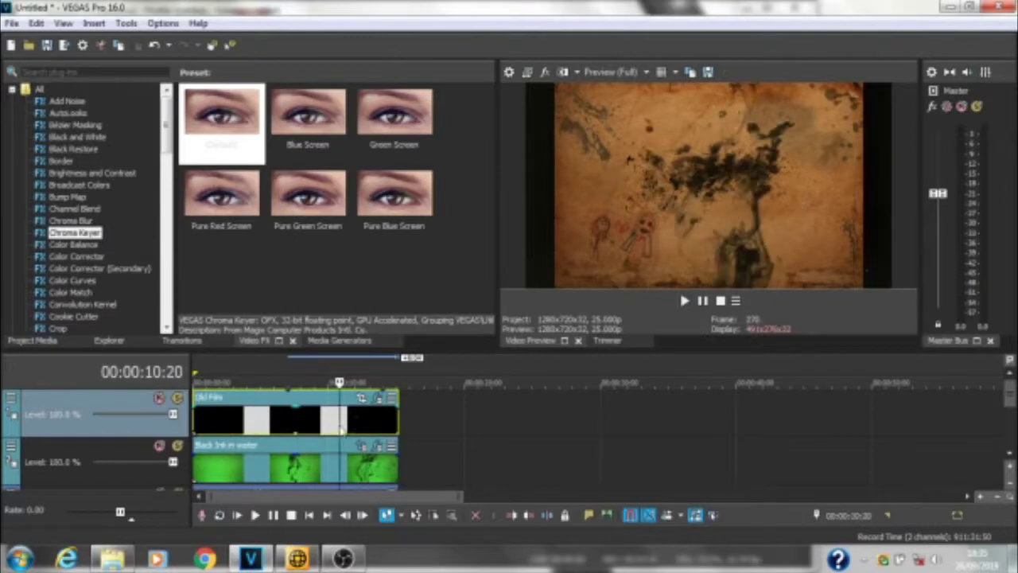
click(610, 71)
mouse_move(625, 103)
click(692, 152)
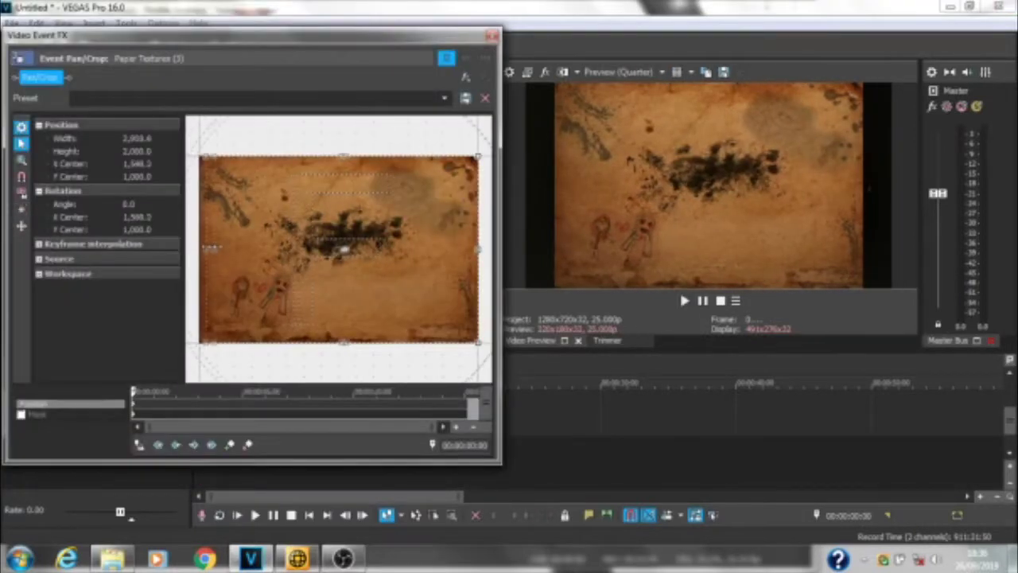
drag(210, 248, 476, 255)
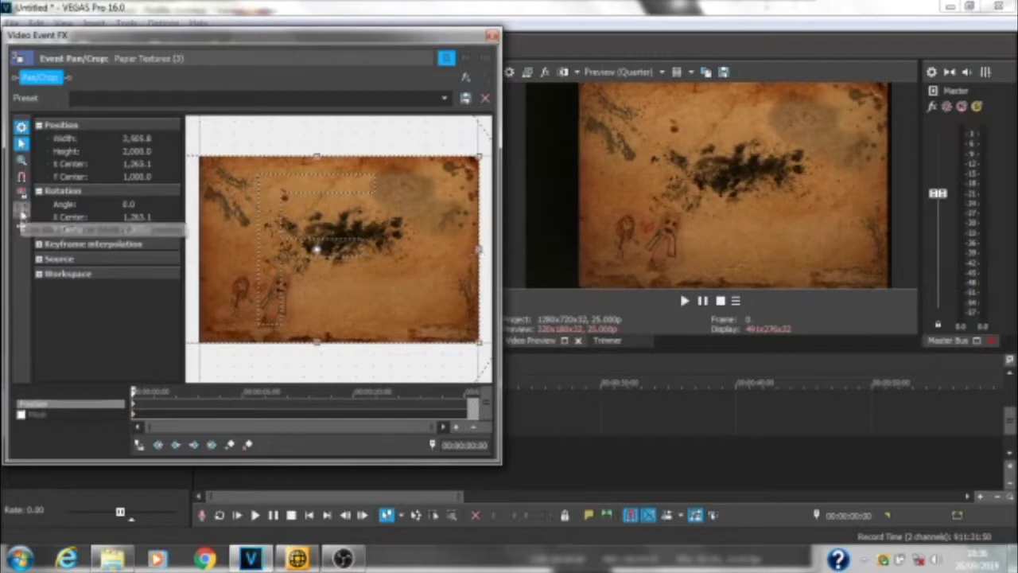
- Resize, shift and tilt the Paper Textures crop frame 0.6° until it fills the video frame
drag(475, 248, 202, 249)
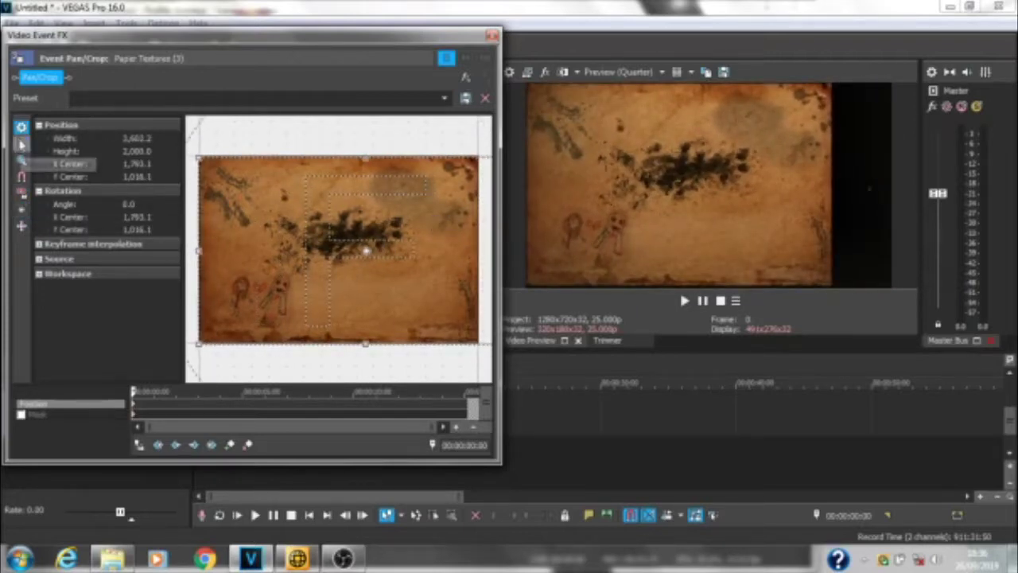
mouse_move(400, 238)
mouse_down()
mouse_move(383, 162)
mouse_move(309, 243)
mouse_up()
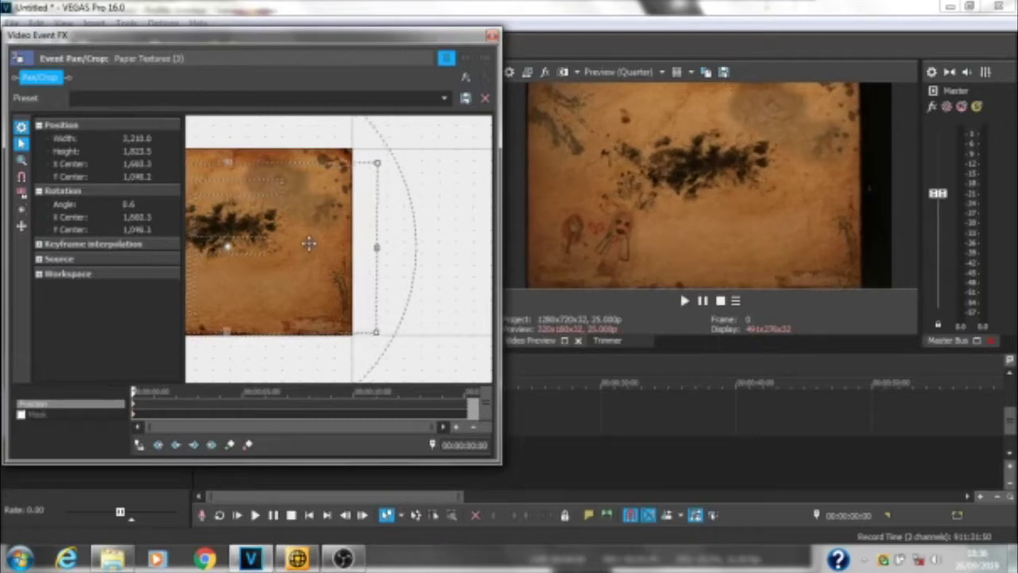
mouse_move(377, 163)
mouse_down()
mouse_move(357, 170)
mouse_move(518, 195)
mouse_move(197, 157)
mouse_up()
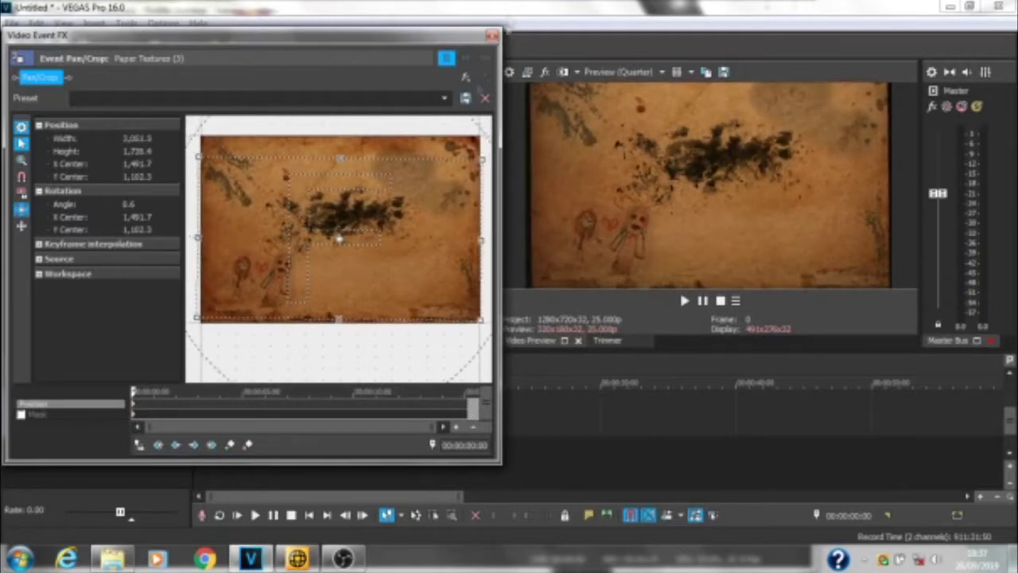
drag(477, 237, 481, 238)
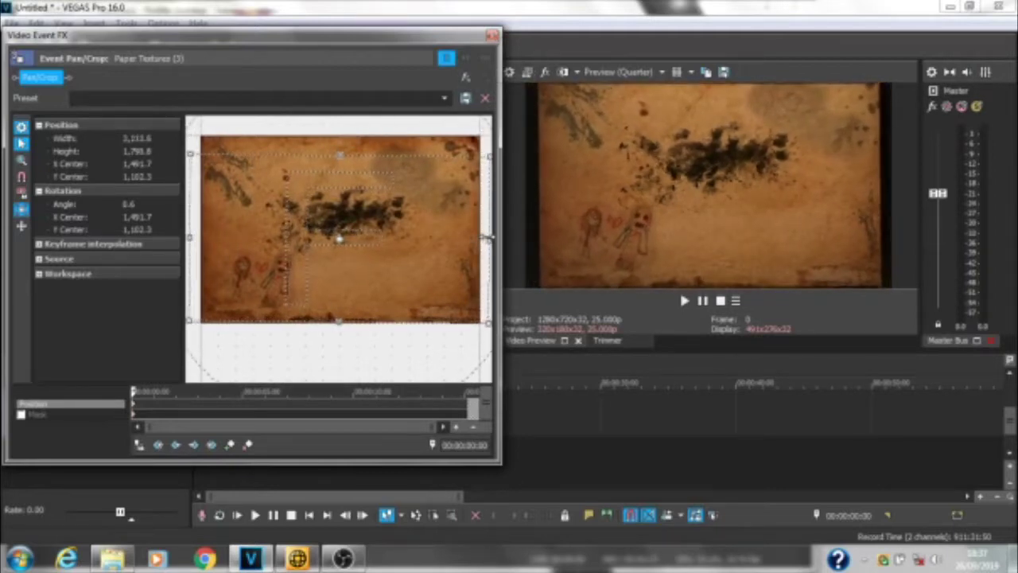
click(491, 35)
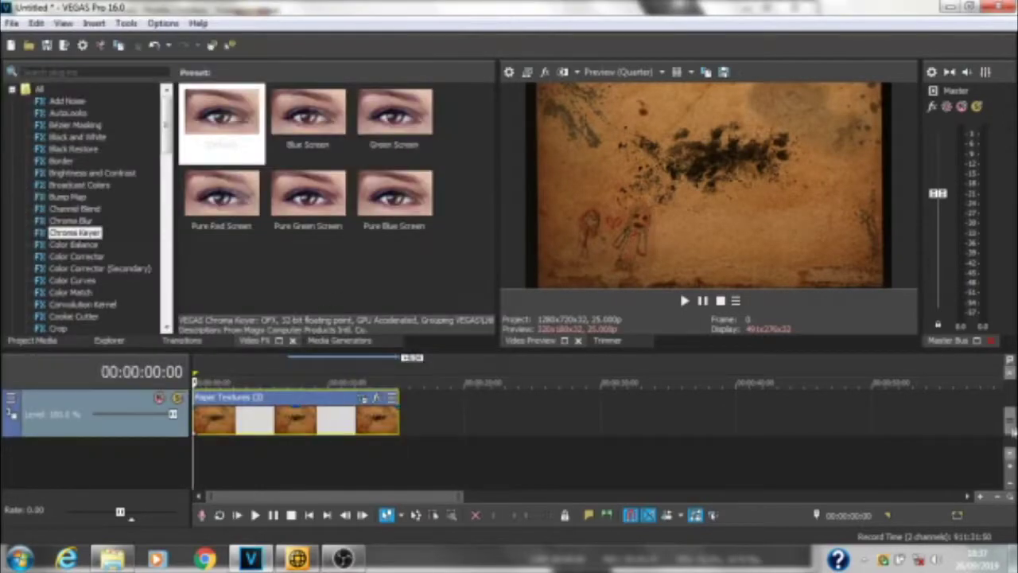
- Delete an unneeded track from the timeline
scroll(213, 415, up, 3)
right_click(139, 445)
click(159, 255)
click(32, 340)
click(12, 23)
- Apply Border's Soft Edge preset to the Paper Textures event with size reduced to 0.052
mouse_move(41, 178)
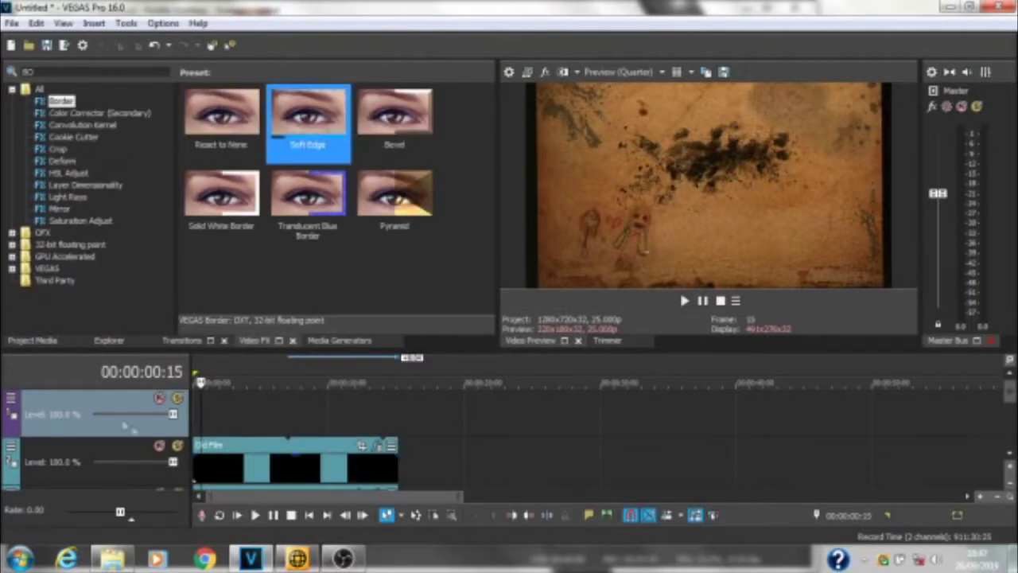
drag(314, 132, 294, 469)
drag(66, 165, 62, 165)
click(493, 35)
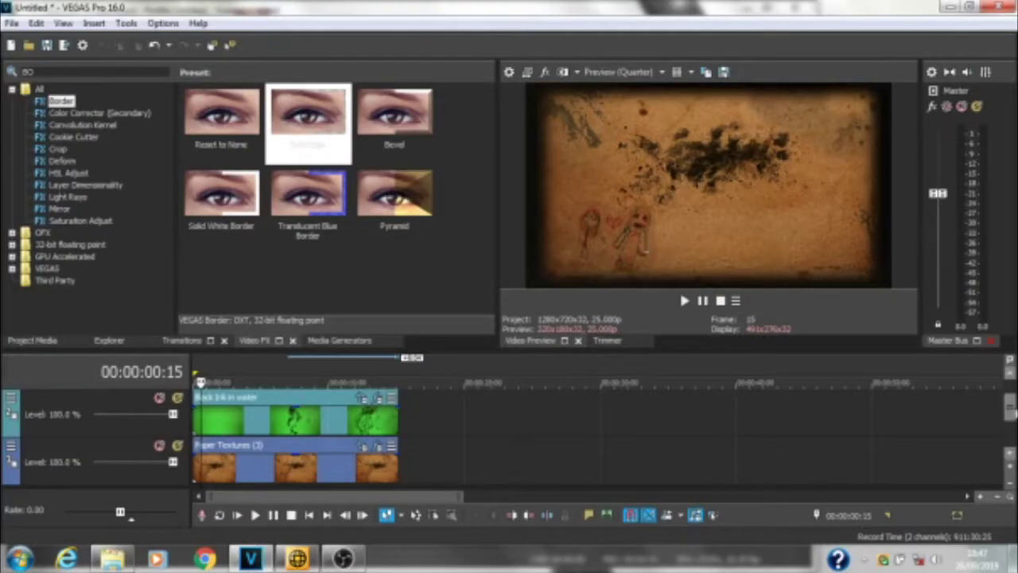
- Clear the second track's content and bring up the Titles & Text media generator
right_click(135, 466)
click(238, 271)
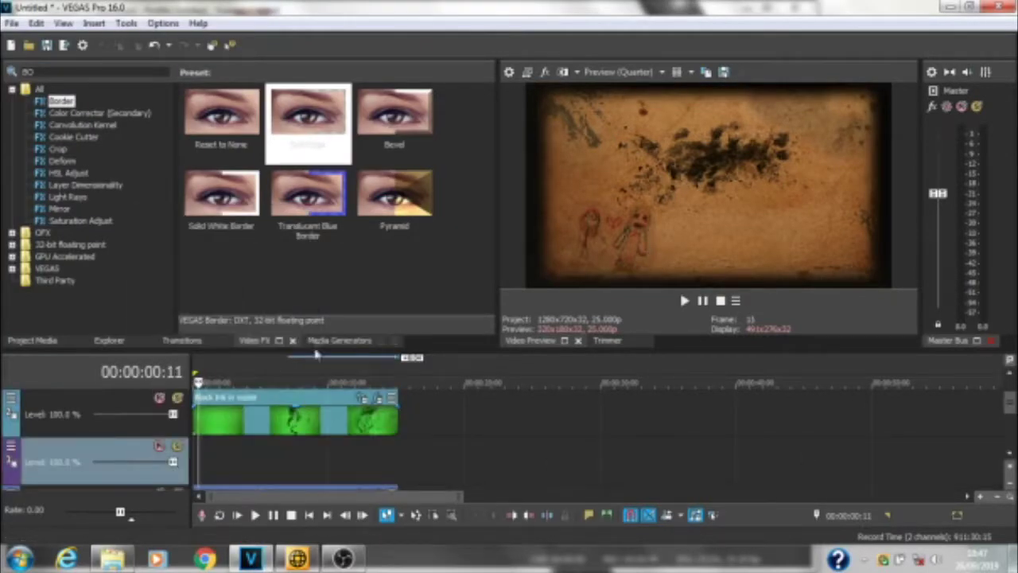
click(338, 339)
click(72, 184)
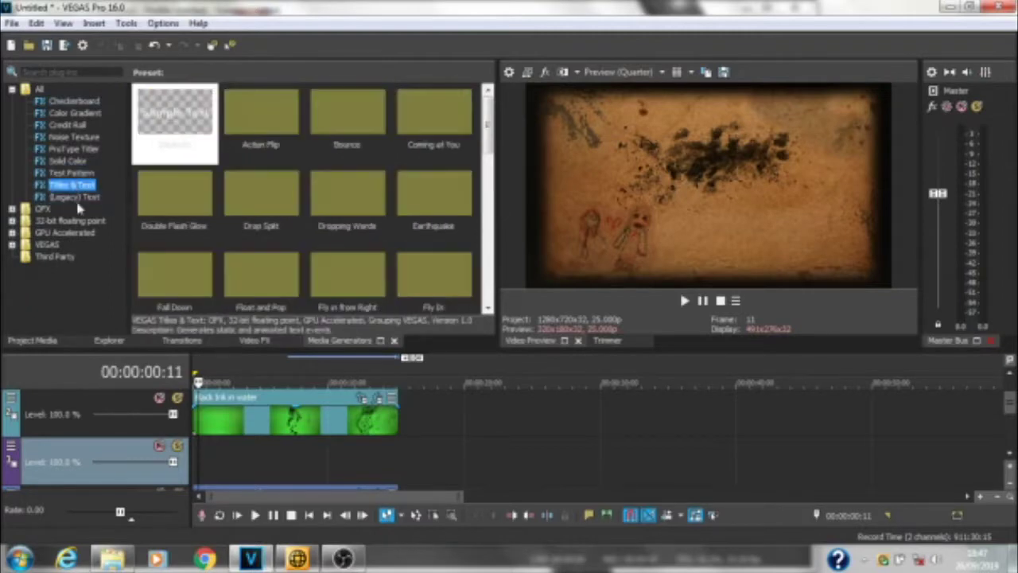
- Add the Popup Titles & Text preset and position the SAMPLE text near the top centre
scroll(338, 256, down, 4)
scroll(338, 256, down, 2)
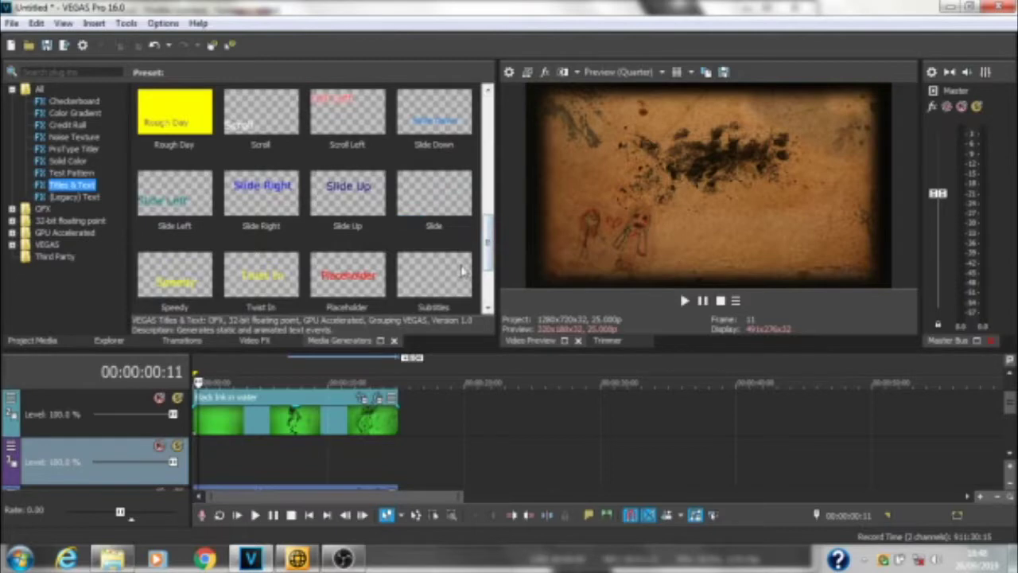
scroll(464, 272, up, 2)
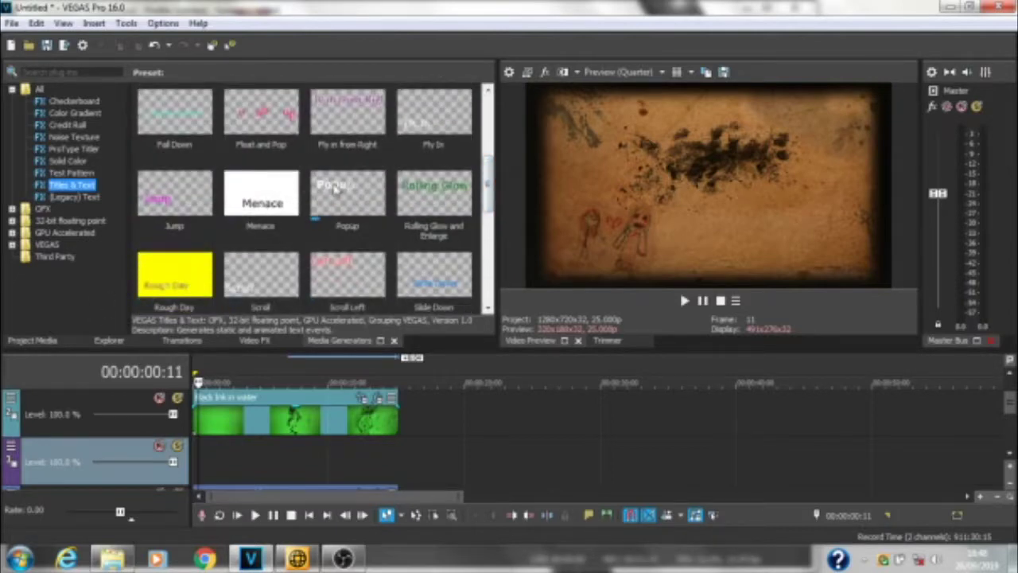
double_click(336, 187)
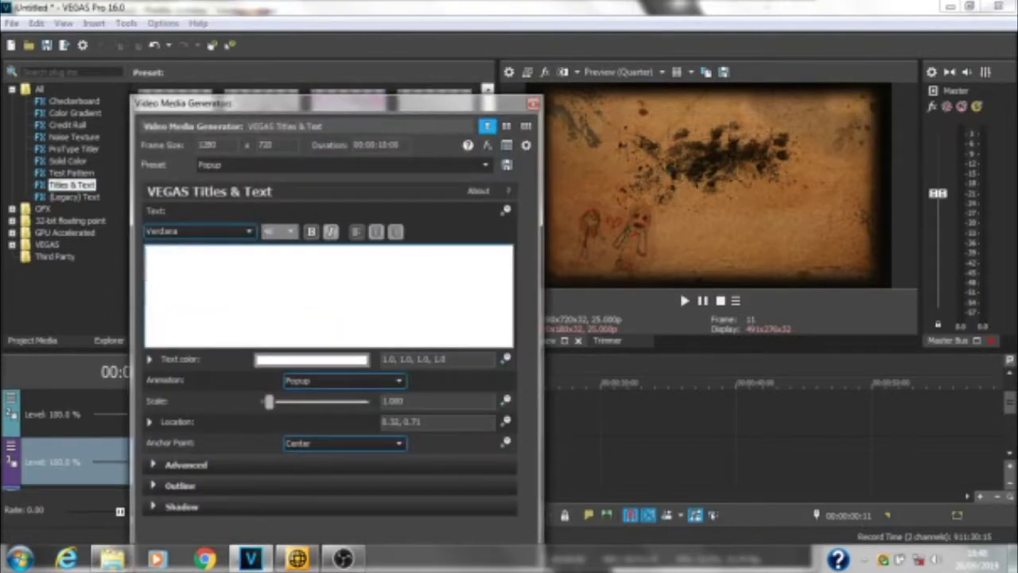
drag(722, 187, 705, 159)
mouse_move(415, 112)
mouse_down()
mouse_move(69, 74)
mouse_move(458, 56)
mouse_up()
- Scale the SAMPLE text to 0.663 and make its colour a near-black dark grey
drag(272, 355, 266, 351)
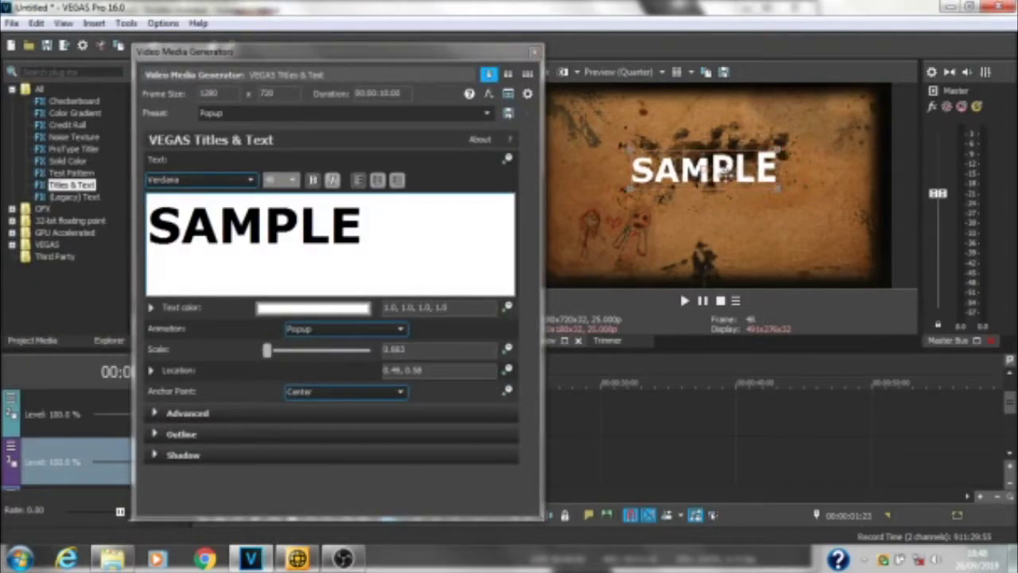
click(313, 307)
mouse_move(362, 347)
mouse_down()
mouse_move(362, 479)
mouse_move(205, 472)
mouse_up()
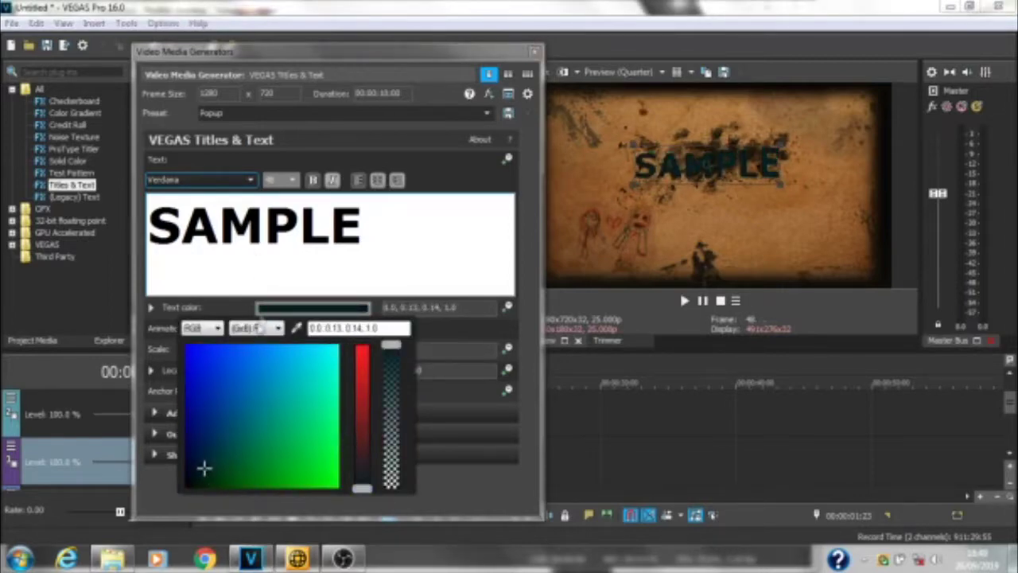
click(256, 327)
click(267, 351)
scroll(203, 328, down, 1)
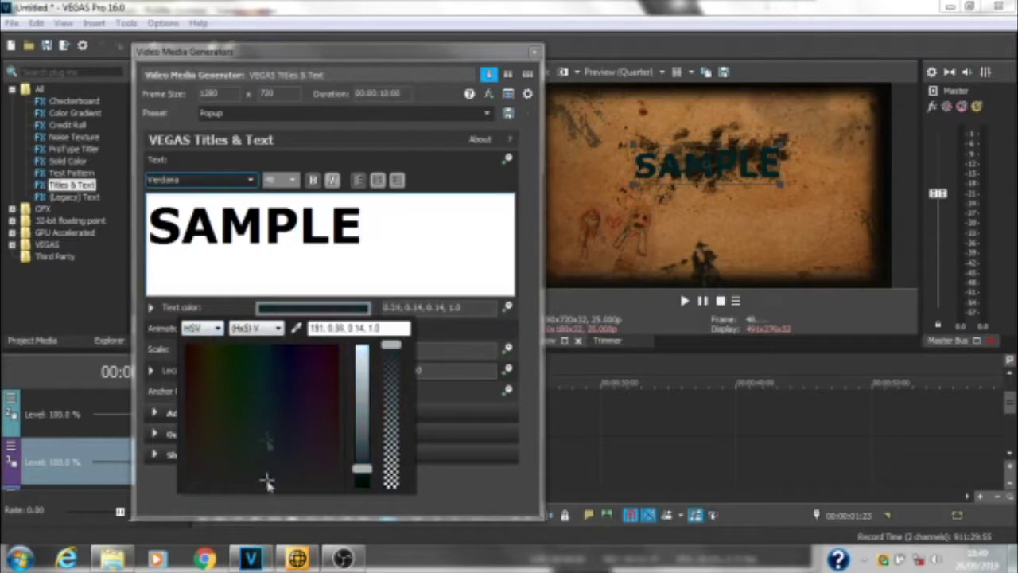
drag(268, 443, 266, 482)
click(152, 325)
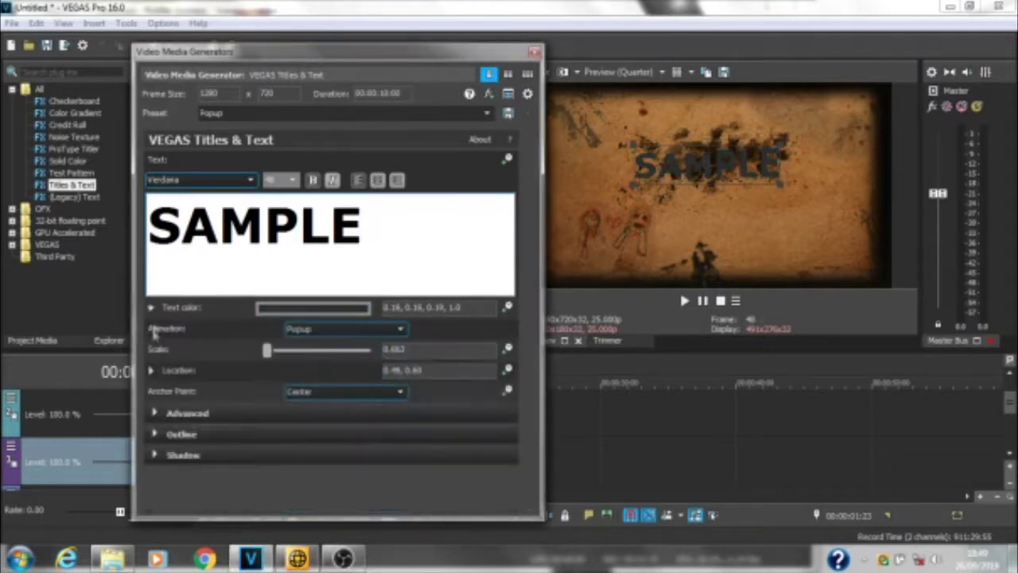
- Give the title a red outline, then set the preview quality to Auto
click(179, 434)
click(267, 476)
click(182, 538)
click(620, 72)
click(652, 135)
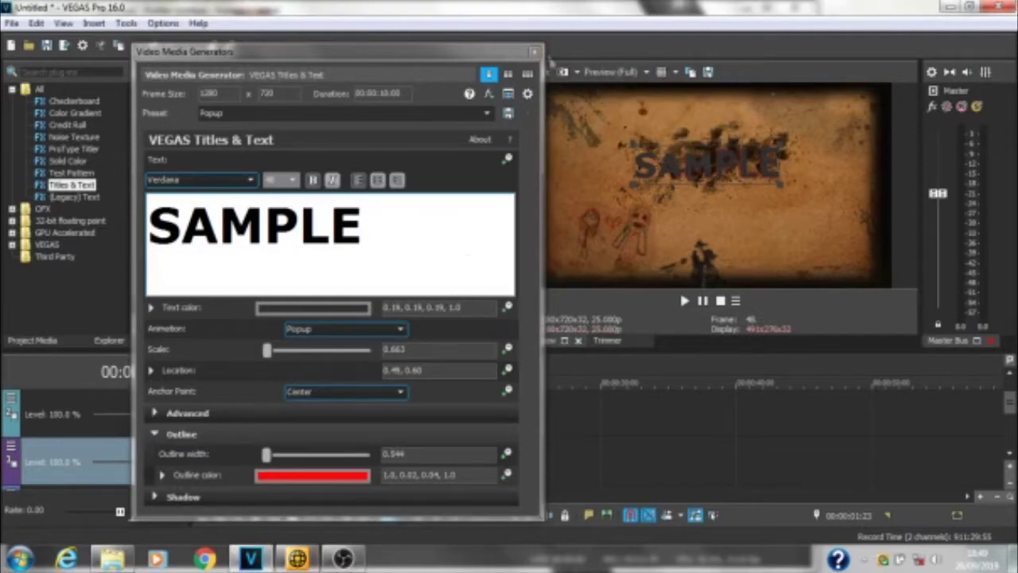
click(533, 51)
click(612, 71)
mouse_move(629, 104)
click(681, 103)
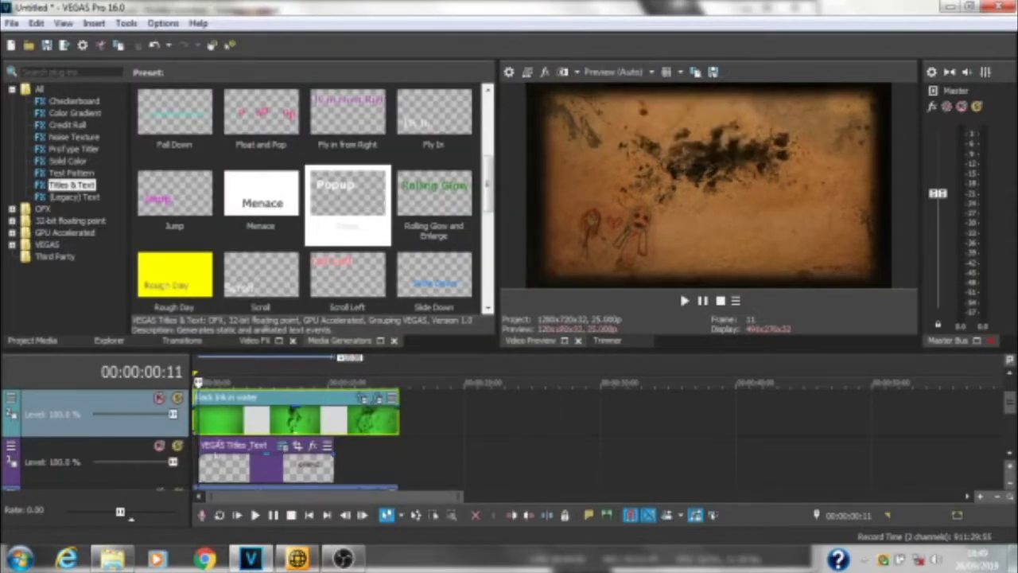
- Play the project, then drag the SAMPLE title event later on its track
click(684, 300)
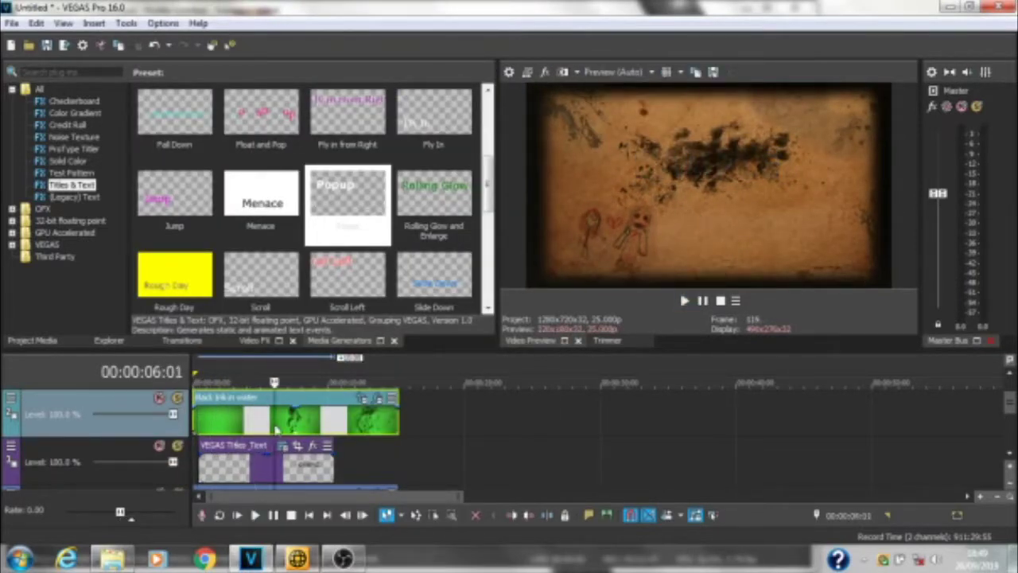
mouse_move(235, 447)
mouse_down()
mouse_move(261, 449)
mouse_move(259, 467)
mouse_up()
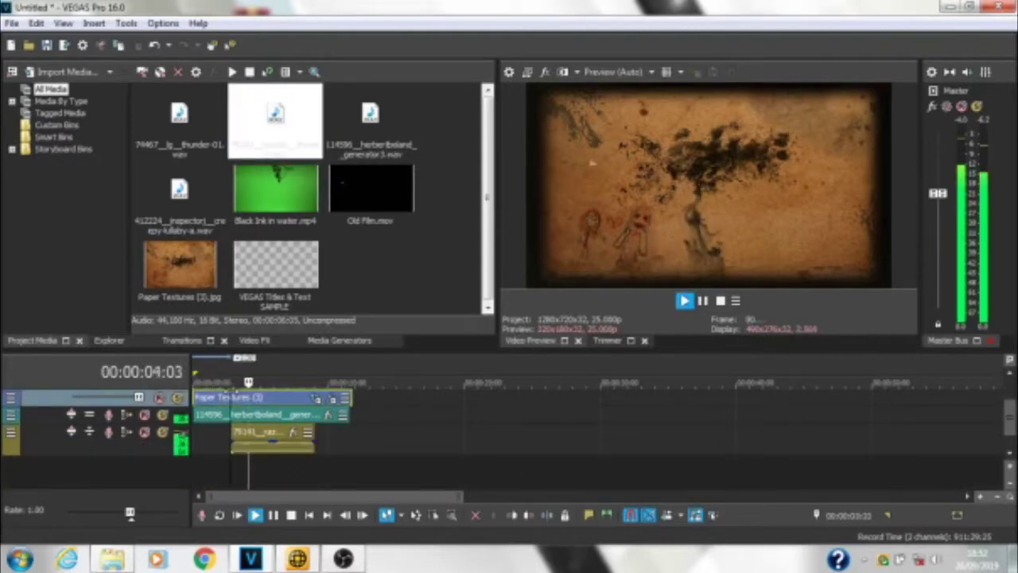
- Play back the composite, then drag the title's fade-in handle out to 00:00:02:00
key(space)
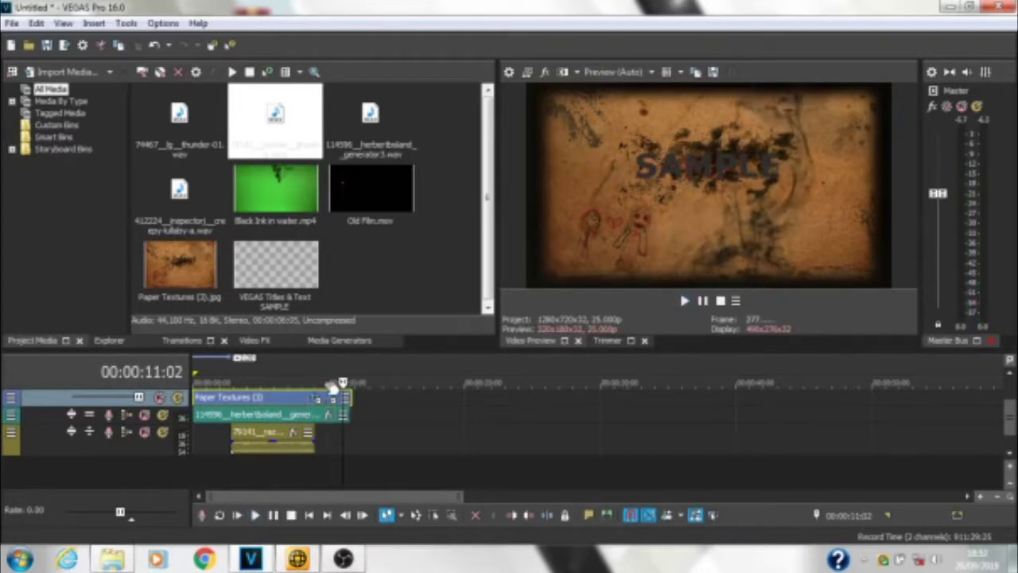
key(space)
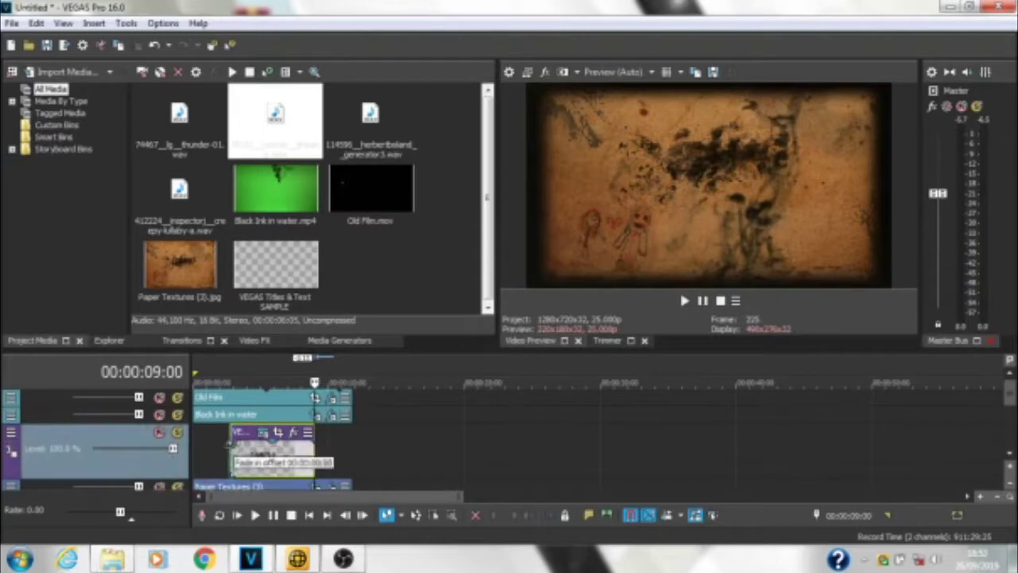
drag(233, 430, 272, 432)
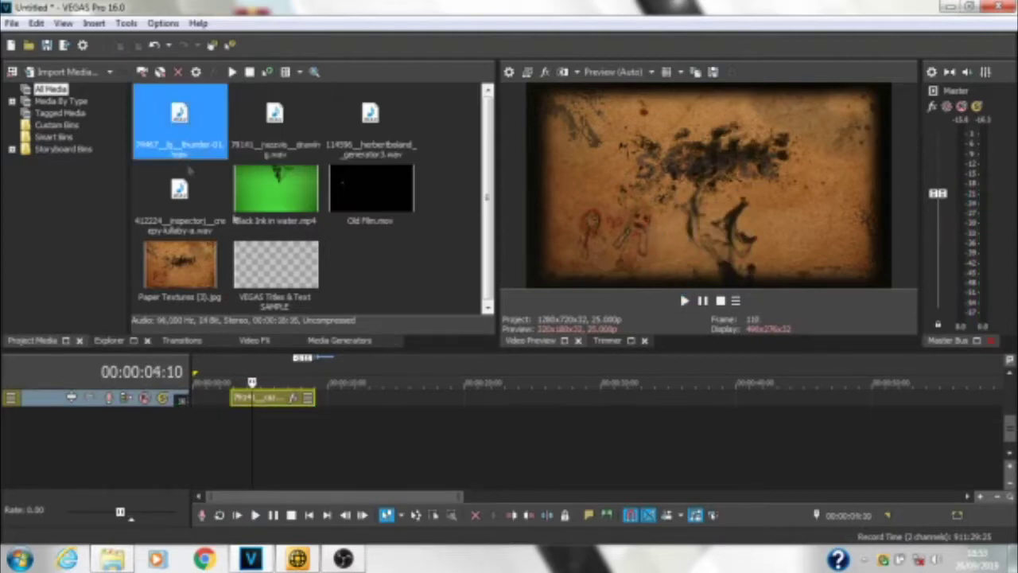
- Add thunder-01 and the creepy lullaby, shortening thunder and cutting the lullaby near 10 seconds
drag(179, 119, 209, 421)
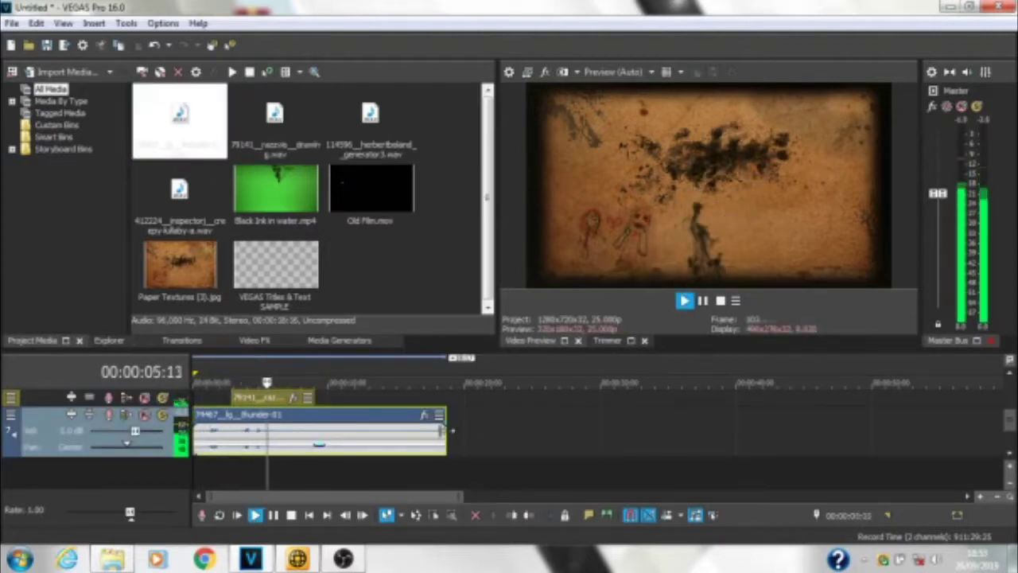
drag(447, 433, 349, 434)
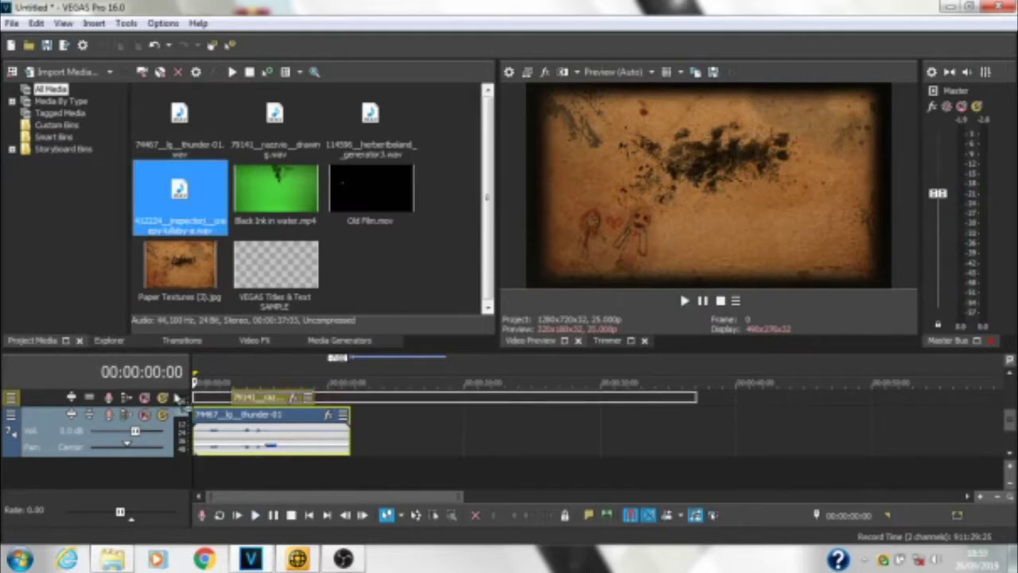
drag(179, 398, 208, 397)
key(space)
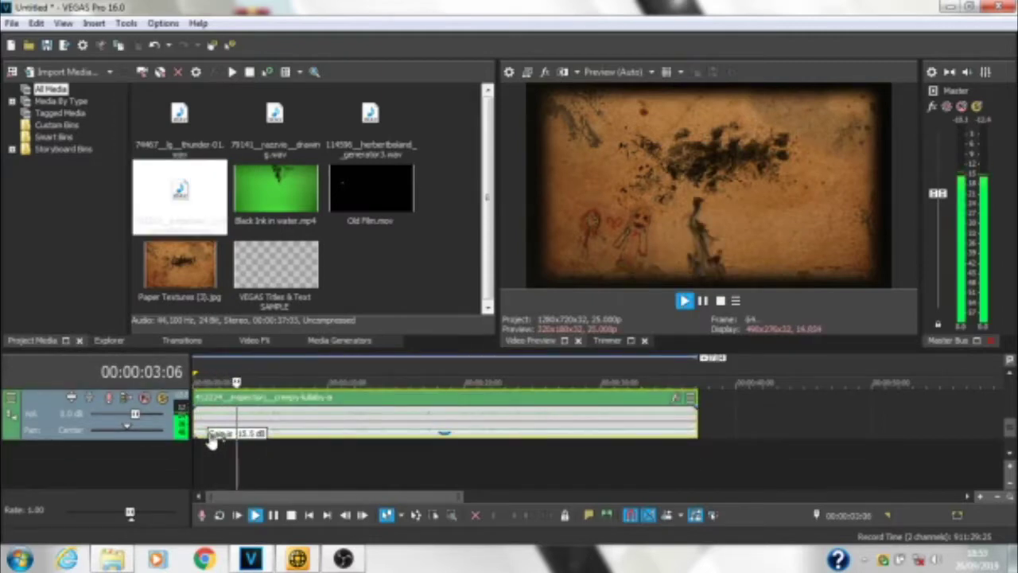
click(333, 402)
key(s)
key(Delete)
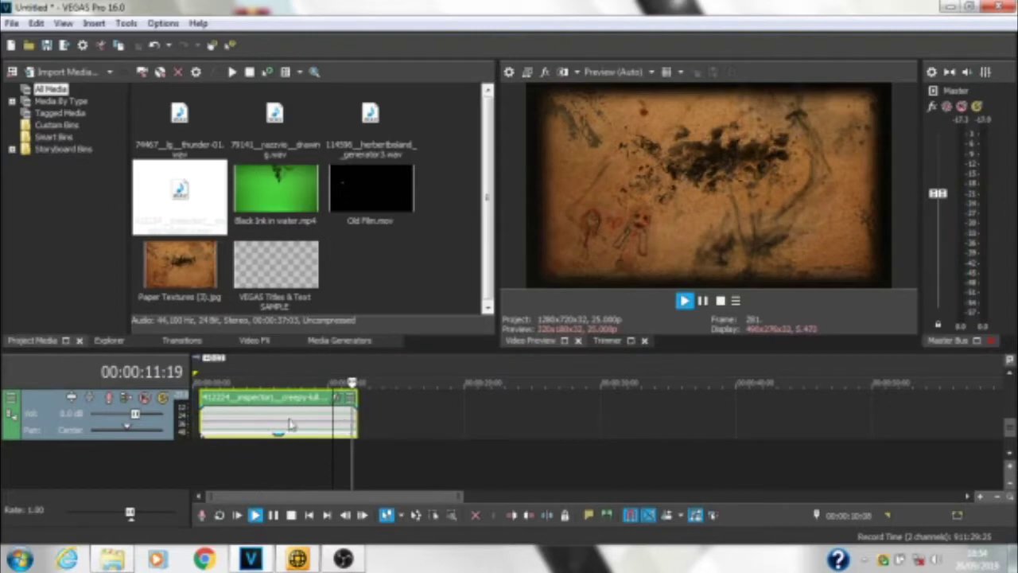
key(space)
- Move the lullaby clip to the timeline start and play back the soundtrack to check it
drag(290, 424, 285, 424)
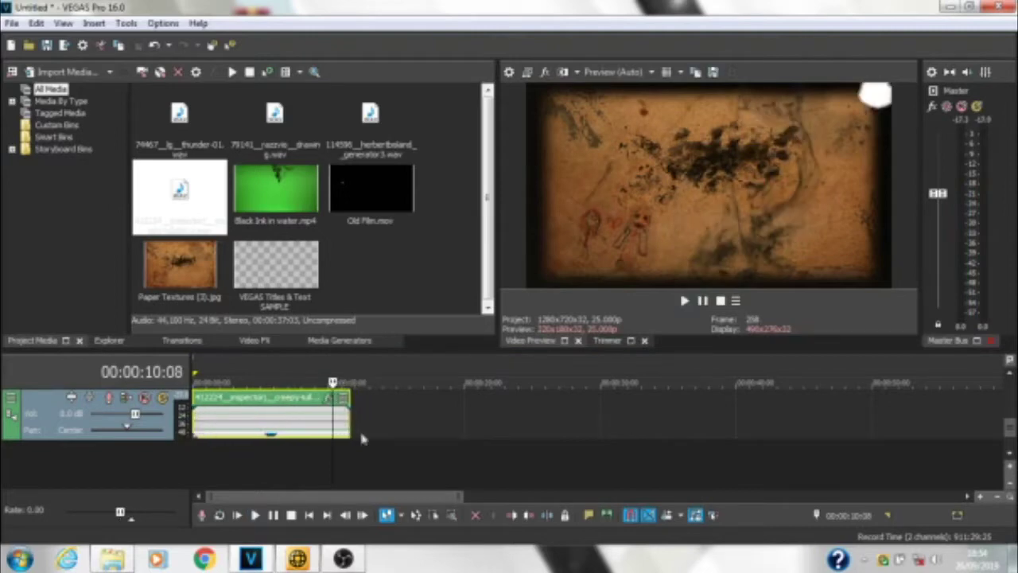
key(space)
key(space)
key(grave)
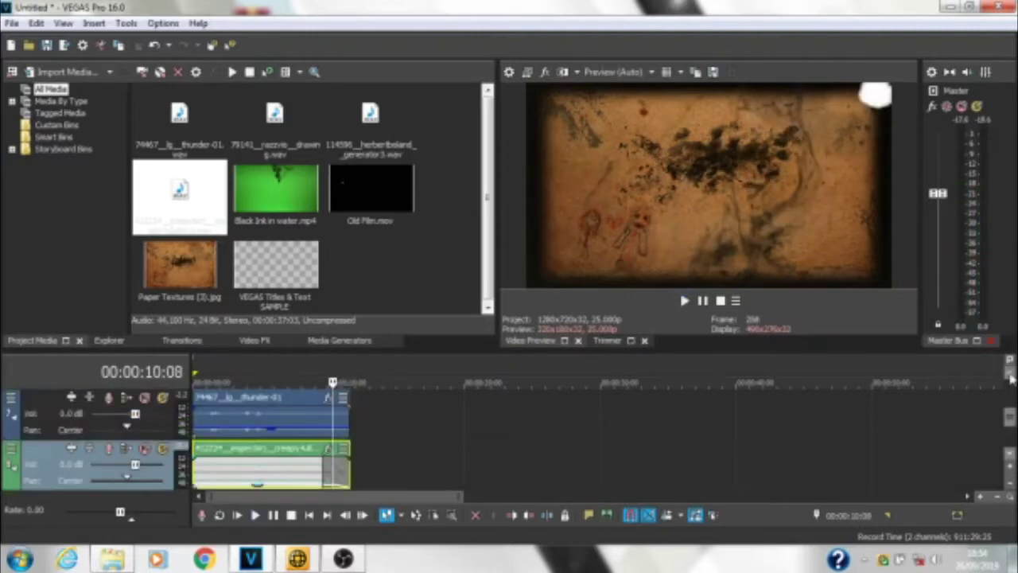
scroll(913, 406, down, 3)
key(space)
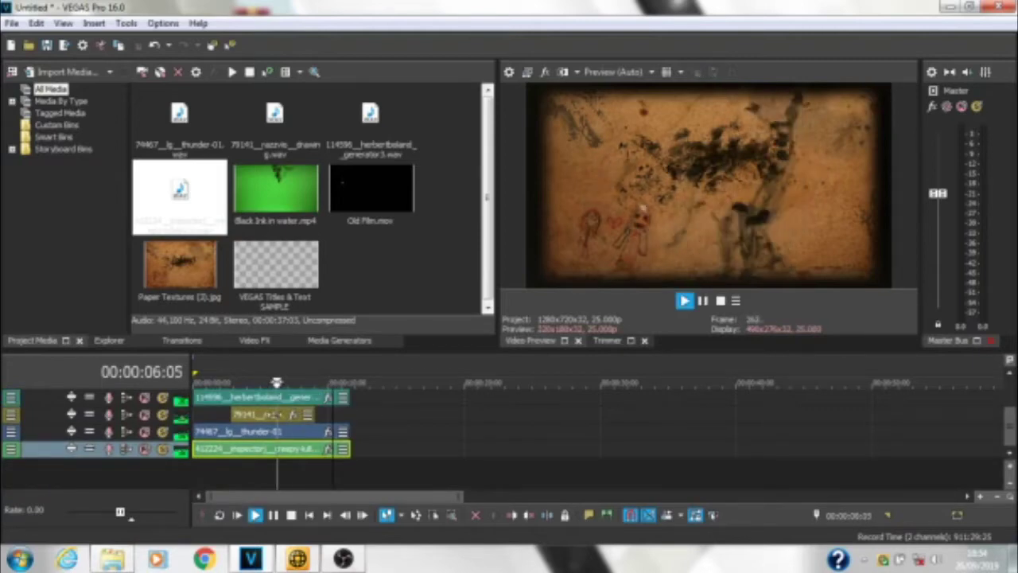
key(space)
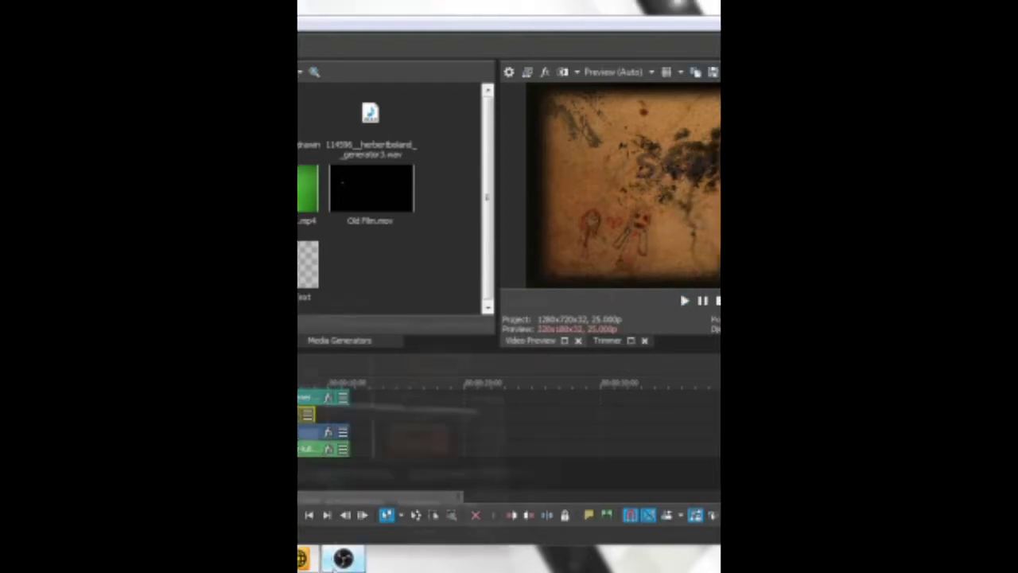